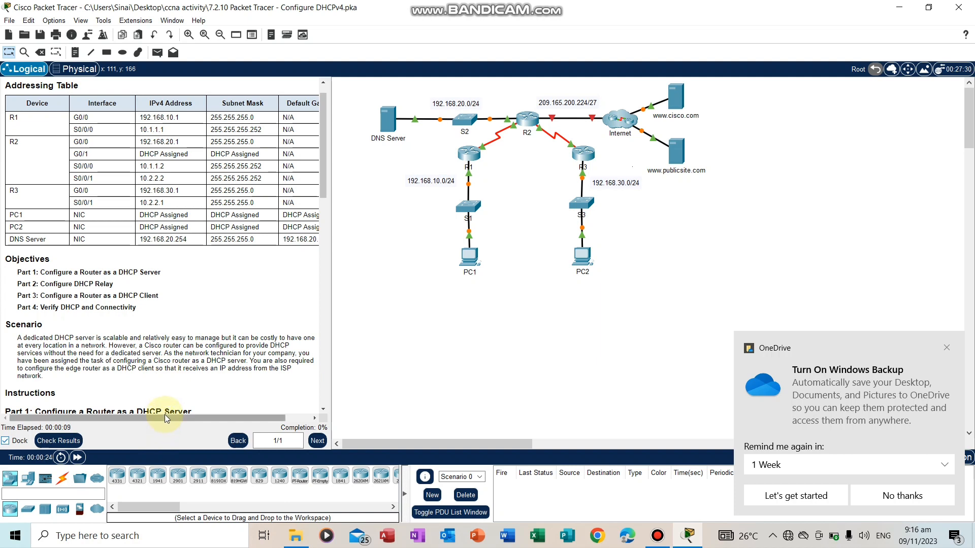
Review the addressing table and Part 1 instructions, and enter global configuration mode on router R2
{"action": "left_click_drag", "start_coordinate": [161, 418], "coordinate": [296, 420]}
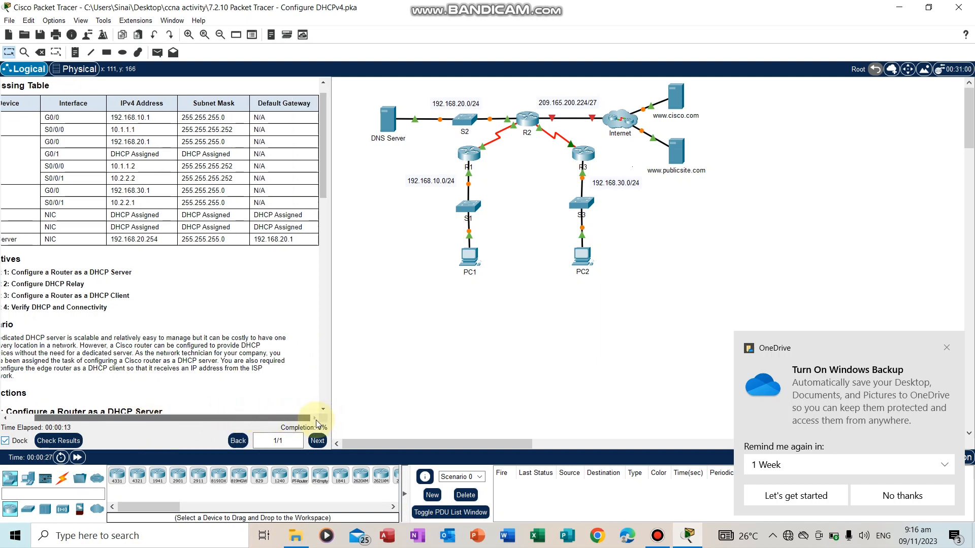
{"action": "left_click", "coordinate": [32, 416]}
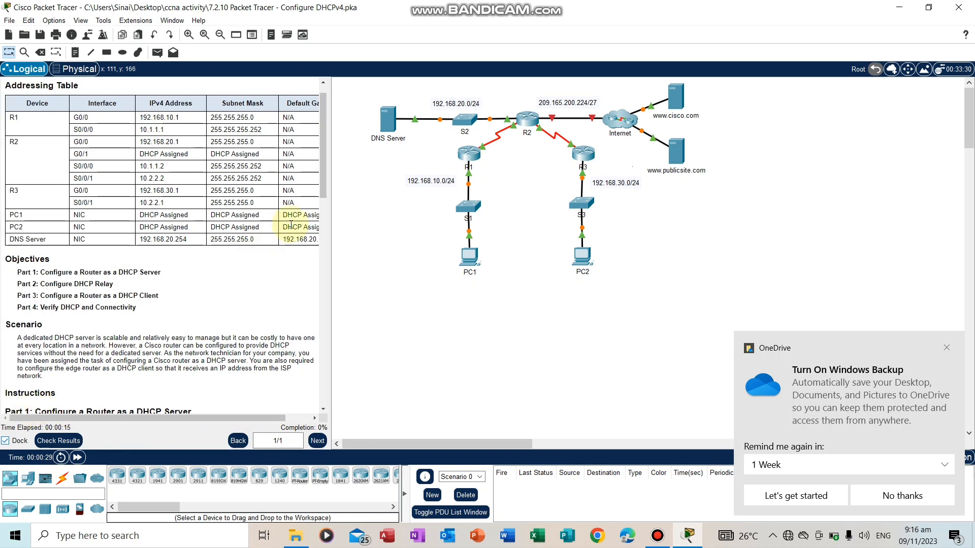
{"action": "left_click_drag", "start_coordinate": [323, 194], "coordinate": [323, 243]}
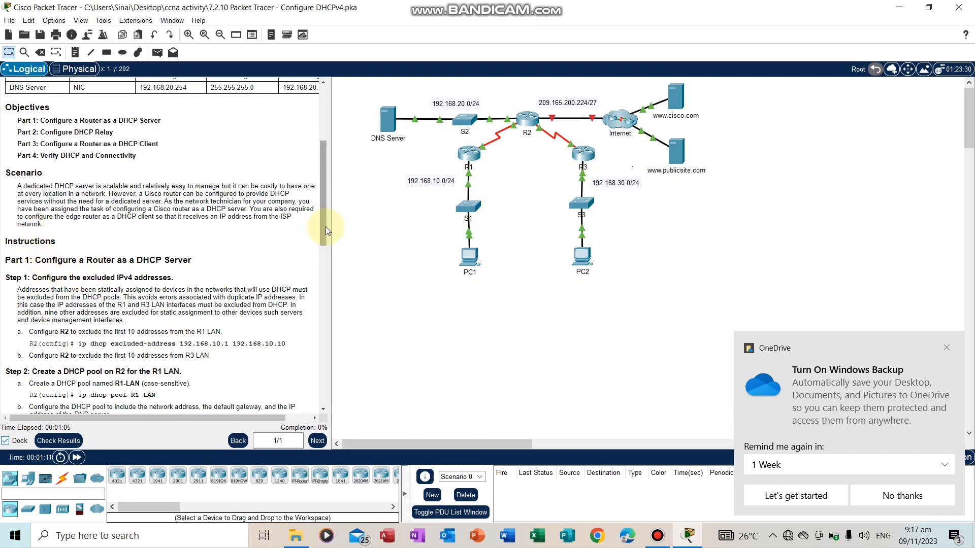
{"action": "left_click_drag", "start_coordinate": [326, 237], "coordinate": [260, 246]}
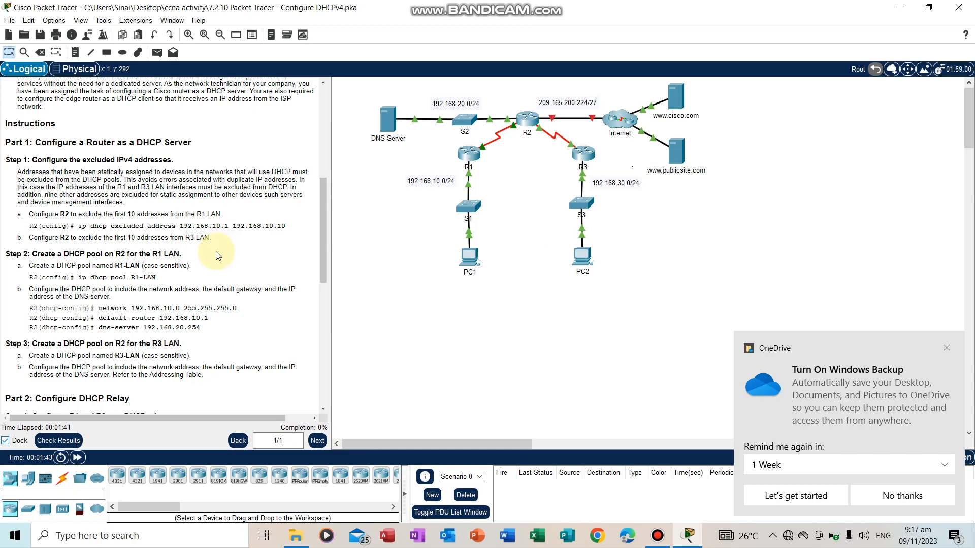
{"action": "left_click", "coordinate": [529, 120]}
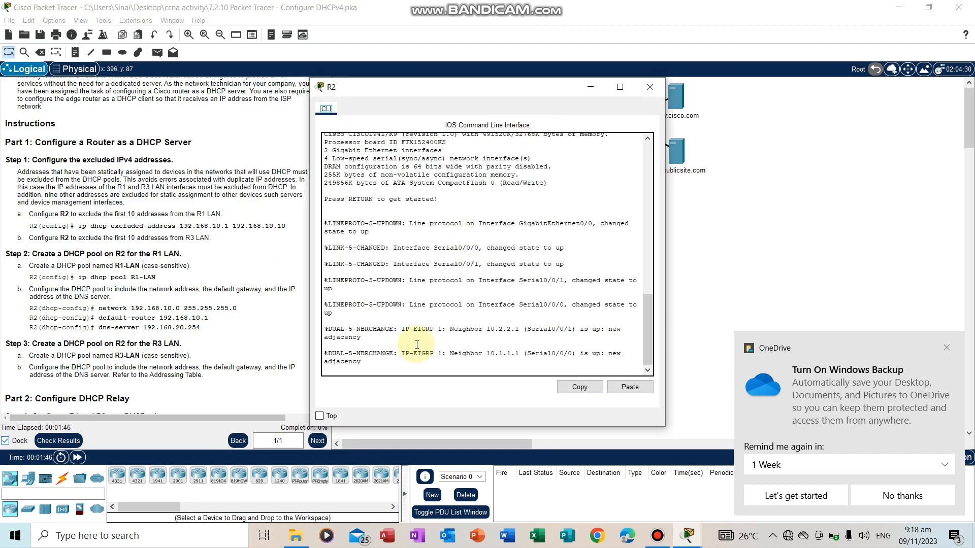
{"action": "left_click", "coordinate": [347, 373]}
{"action": "key", "text": "Return"}
{"action": "type", "text": "e"}
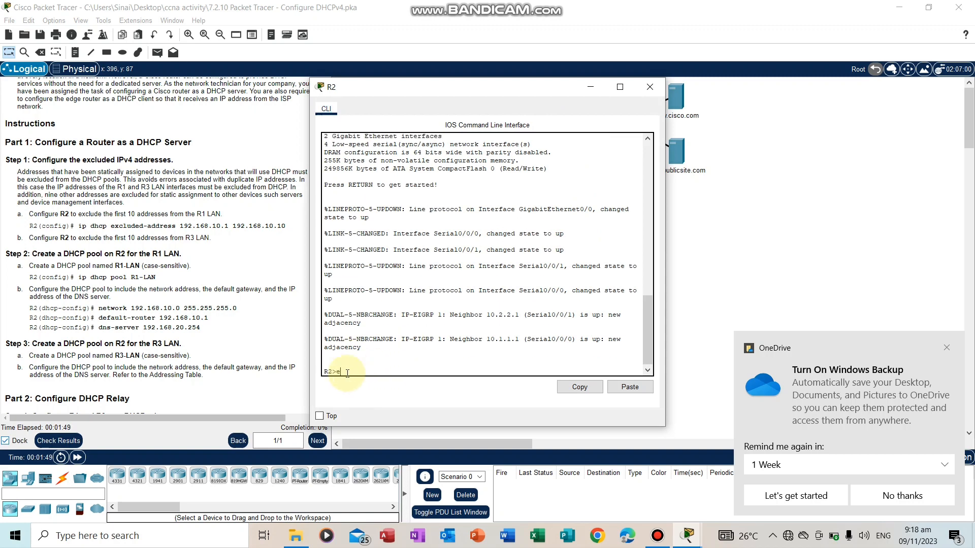
{"action": "type", "text": "n"}
{"action": "key", "text": "Return"}
{"action": "type", "text": "conf"}
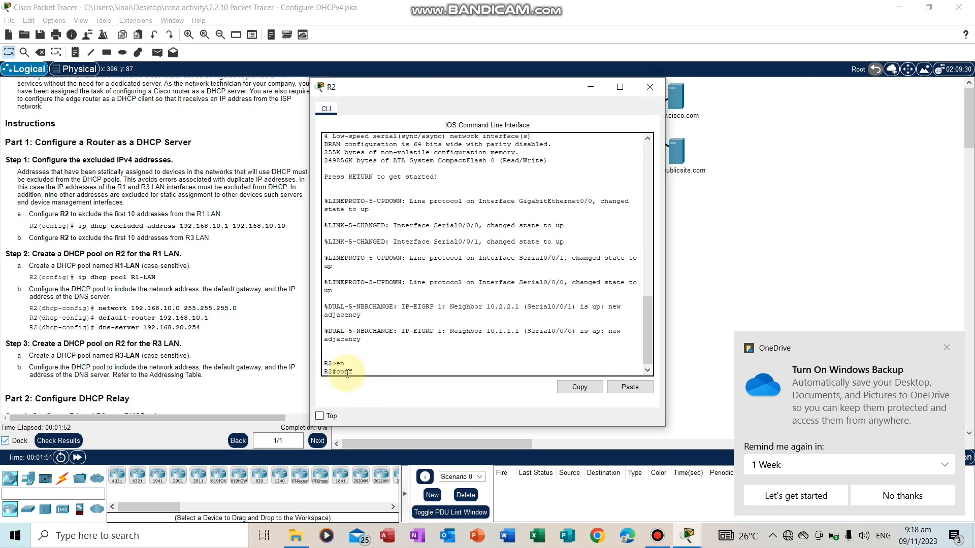
{"action": "type", "text": " t"}
{"action": "key", "text": "Return"}
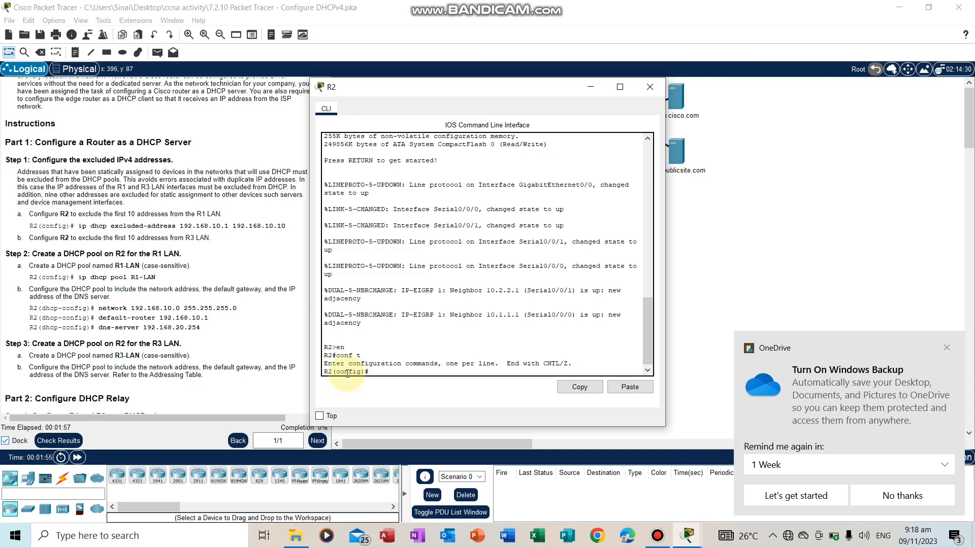
Exclude the R1 LAN addresses 192.168.10.1 through 192.168.10.10 from DHCP on R2, consulting the command's inline help for its arguments
{"action": "type", "text": "ip"}
{"action": "type", "text": " dhc["}
{"action": "type", "text": "p excl"}
{"action": "type", "text": "uded"}
{"action": "type", "text": "-addrr"}
{"action": "type", "text": "ss"}
{"action": "type", "text": " ?"}
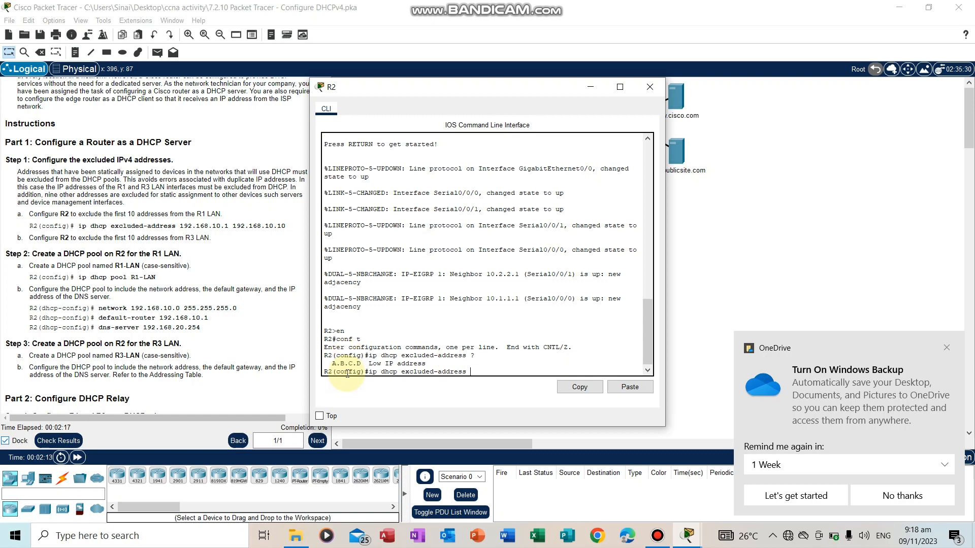
{"action": "type", "text": "192.168"}
{"action": "type", "text": ".10"}
{"action": "type", "text": "?"}
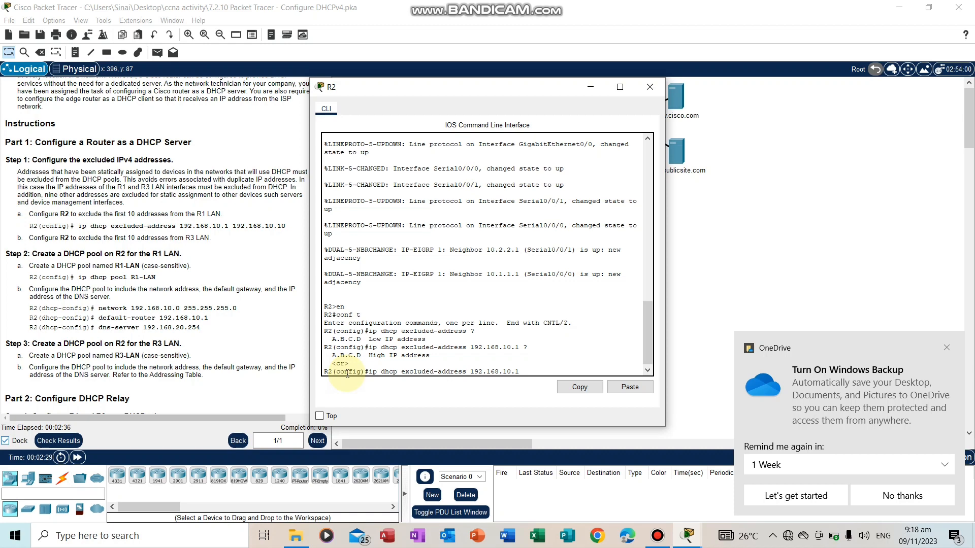
{"action": "type", "text": "192.168.10.10"}
{"action": "key", "text": "Return"}
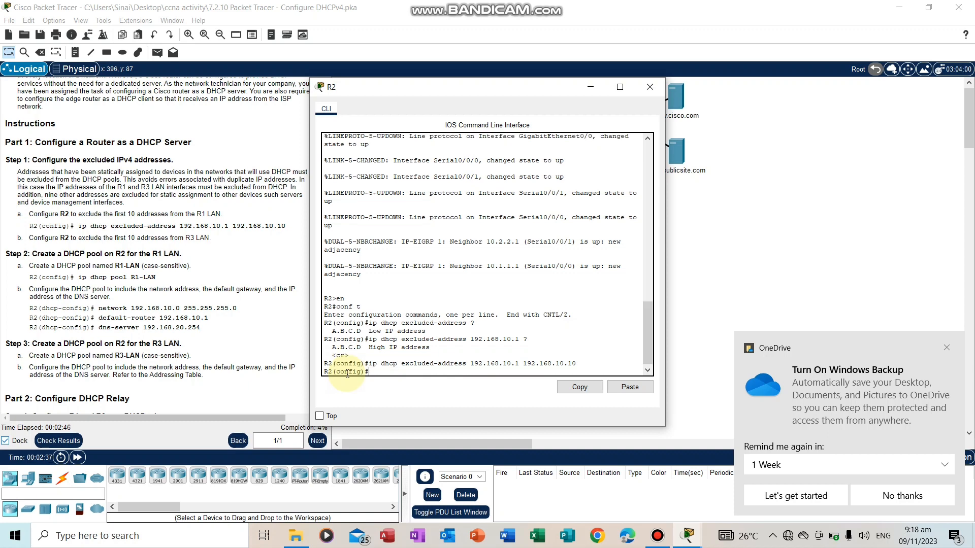
Exclude the R3 LAN addresses 192.168.30.1 through 192.168.30.10 from DHCP on R2
{"action": "type", "text": "ip dhcp excluded-address"}
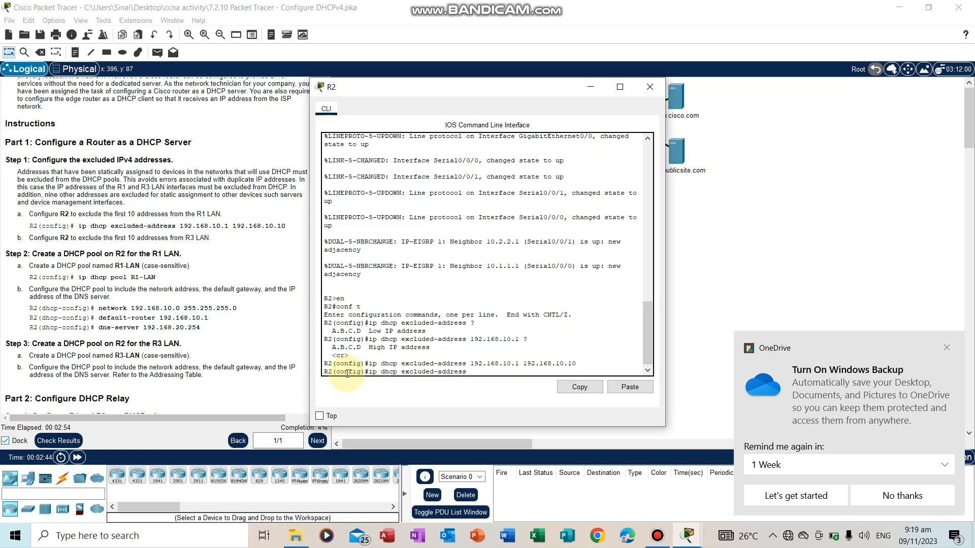
{"action": "type", "text": " 192.168.30"}
{"action": "type", "text": ".1 192.168.30.10"}
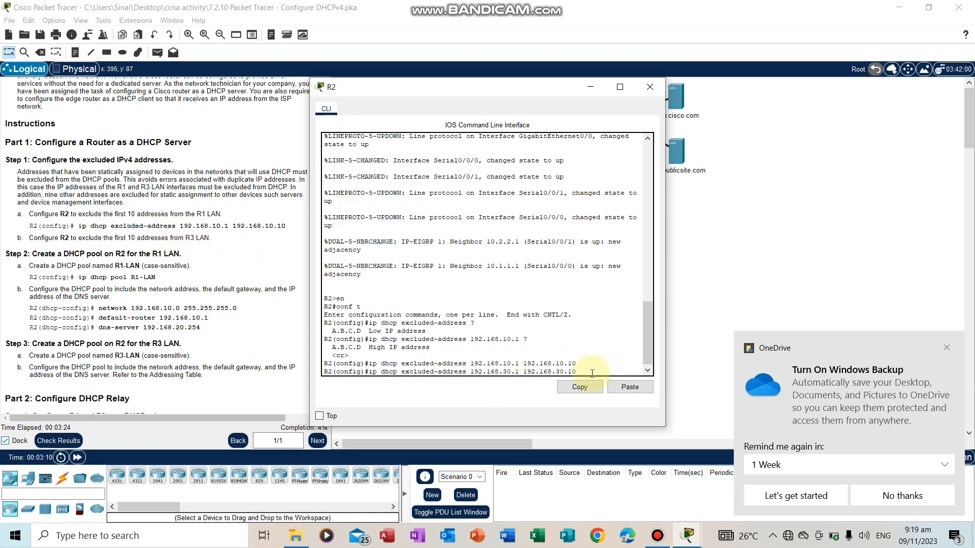
{"action": "key", "text": "Return"}
Create a DHCP pool named R1-LAN on R2
{"action": "type", "text": "ip "}
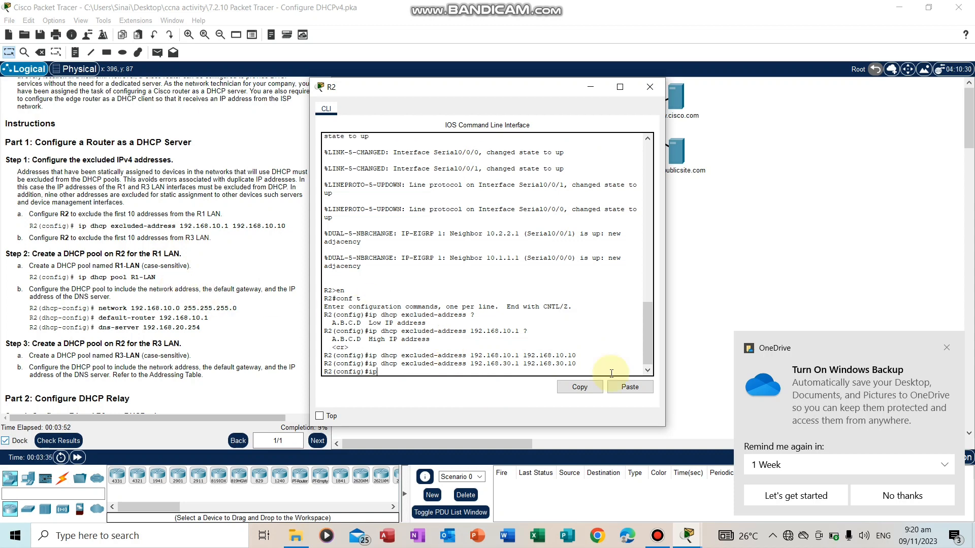
{"action": "type", "text": "dhcp pool R1-LAN"}
{"action": "key", "text": "Return"}
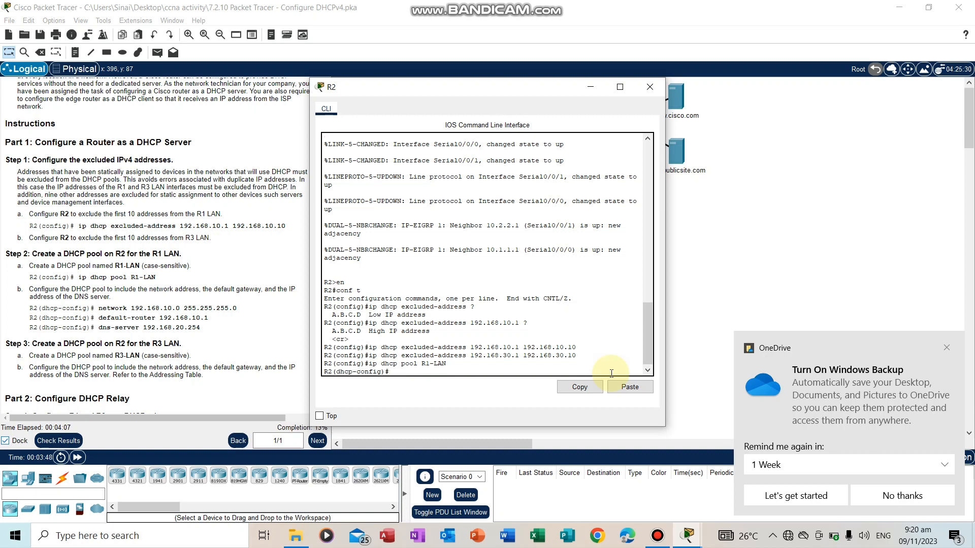
Assign network 192.168.10.0 with mask 255.255.255.0 to the R1-LAN pool
{"action": "type", "text": "network 192.168.10.0 255.255.255.0"}
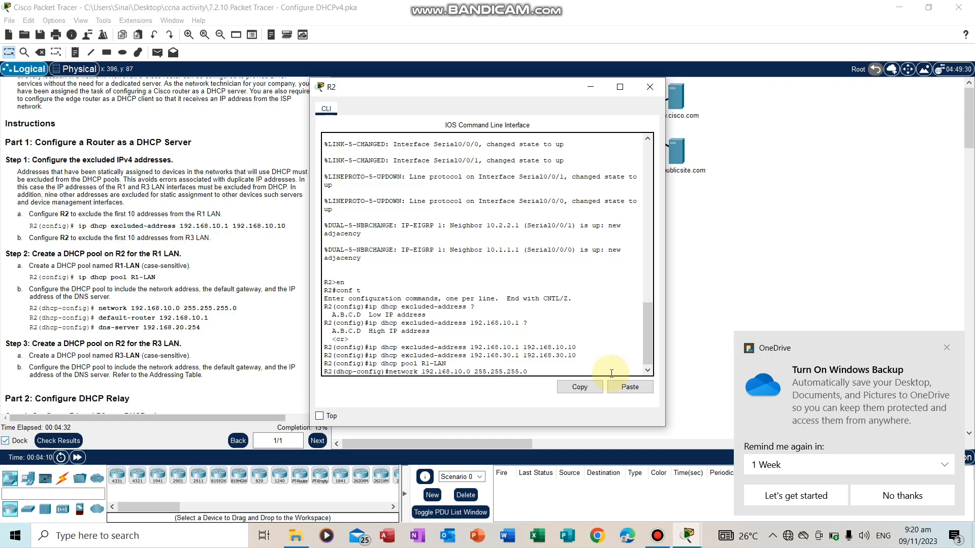
{"action": "key", "text": "Return"}
Set the R1-LAN pool's default router to 192.168.10.1
{"action": "type", "text": "defa"}
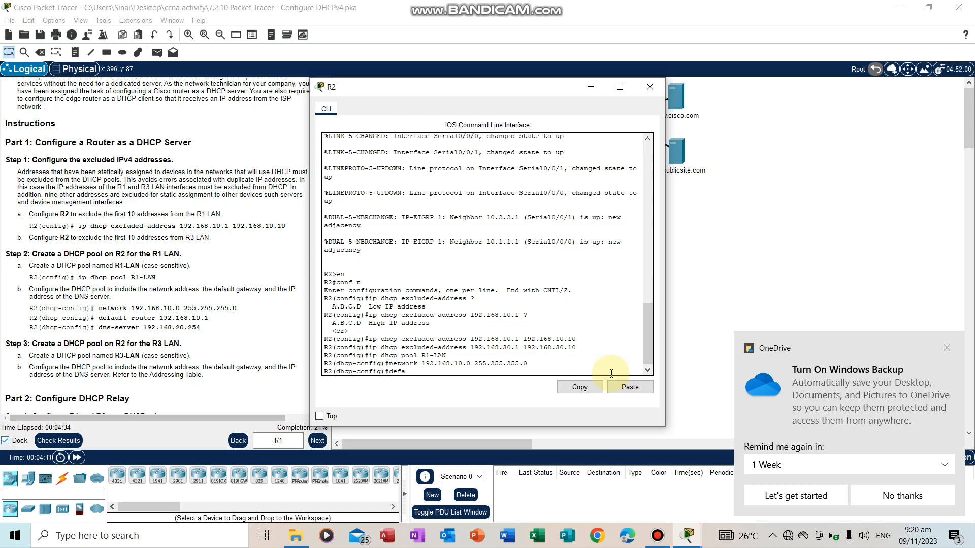
{"action": "type", "text": "ult"}
{"action": "type", "text": "-rout"}
{"action": "type", "text": "er 192,"}
{"action": "type", "text": "168"}
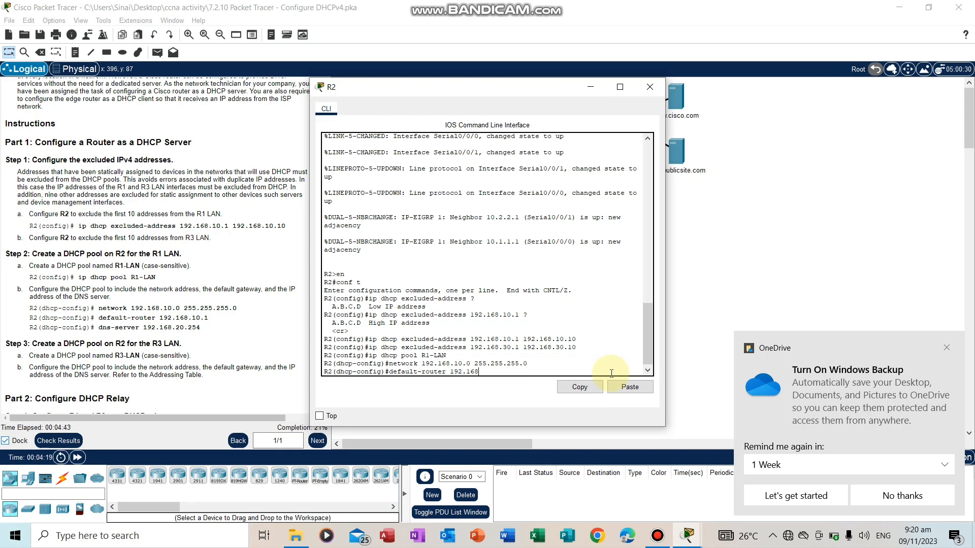
{"action": "type", "text": ".10.1"}
{"action": "key", "text": "Return"}
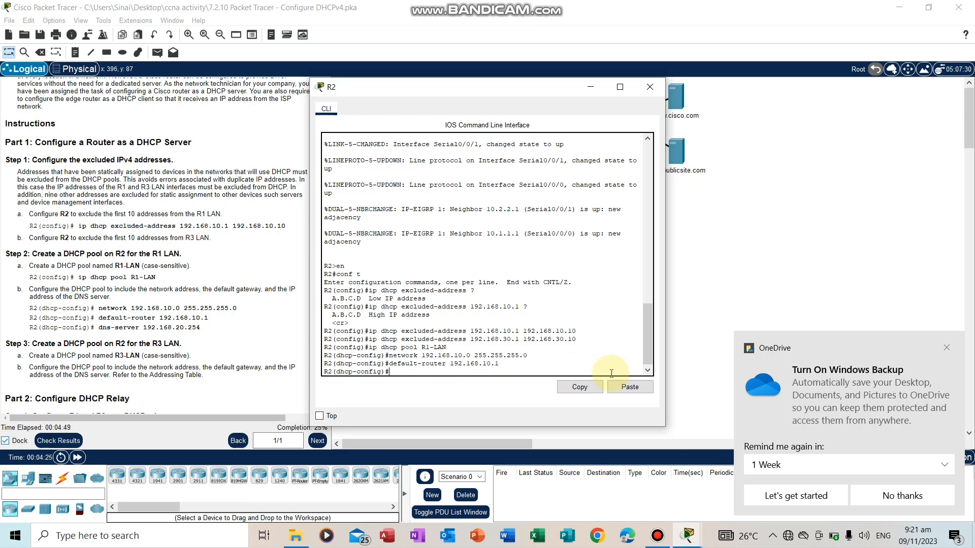
Set the R1-LAN pool's DNS server to 192.168.20.254 and exit DHCP pool configuration
{"action": "type", "text": "dns-server 192.168.20.254"}
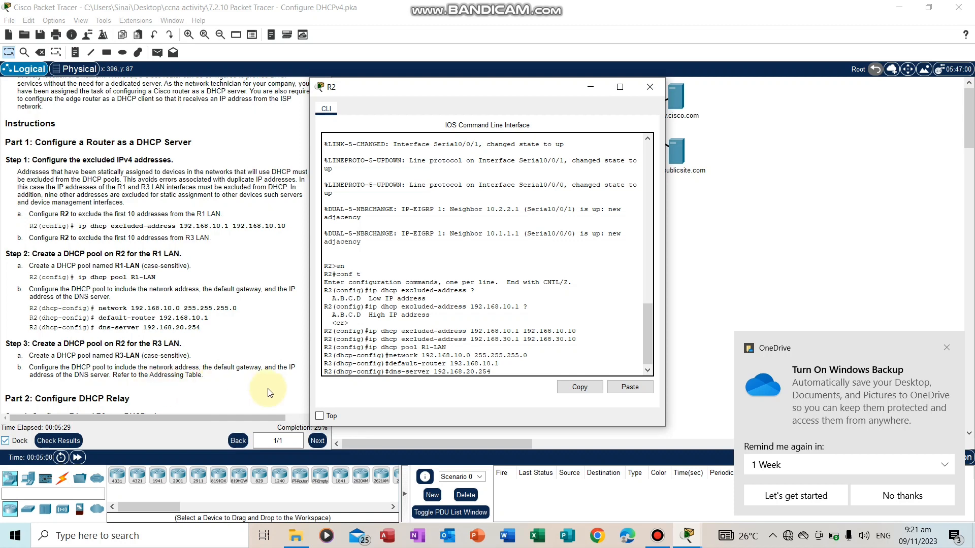
{"action": "key", "text": "Return"}
{"action": "type", "text": "exit"}
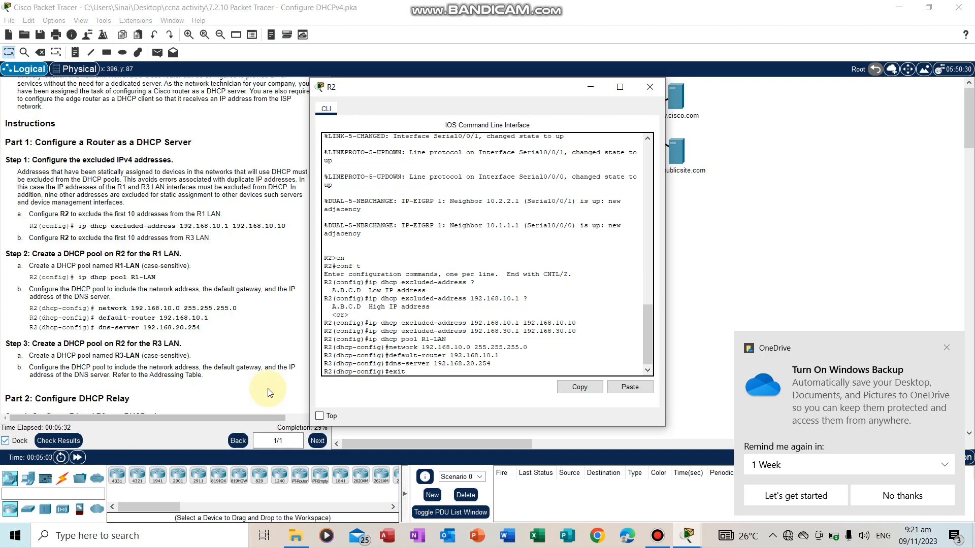
{"action": "key", "text": "Return"}
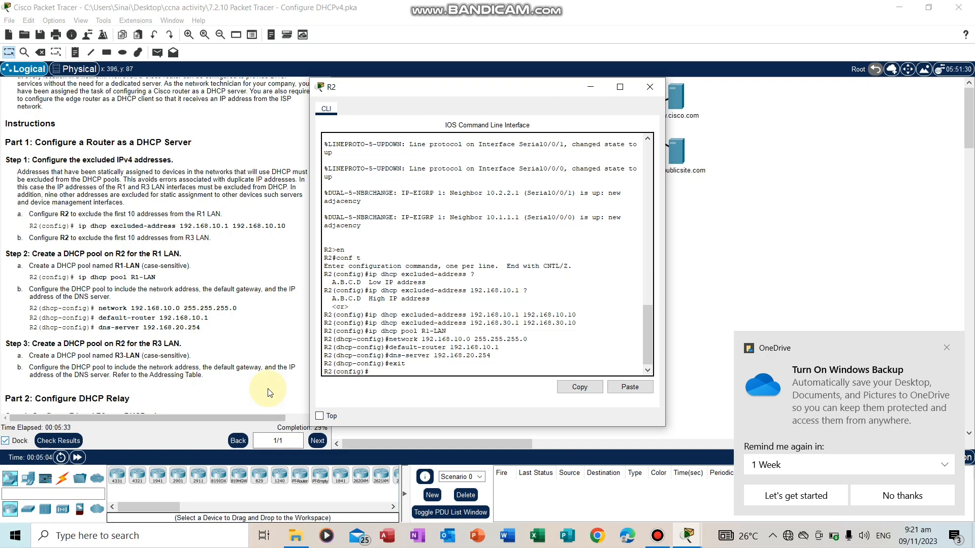
Create a DHCP pool named R3-LAN on R2
{"action": "type", "text": "ip dhcp pool R3-Lan"}
{"action": "key", "text": "BackSpace"}
{"action": "type", "text": "AN"}
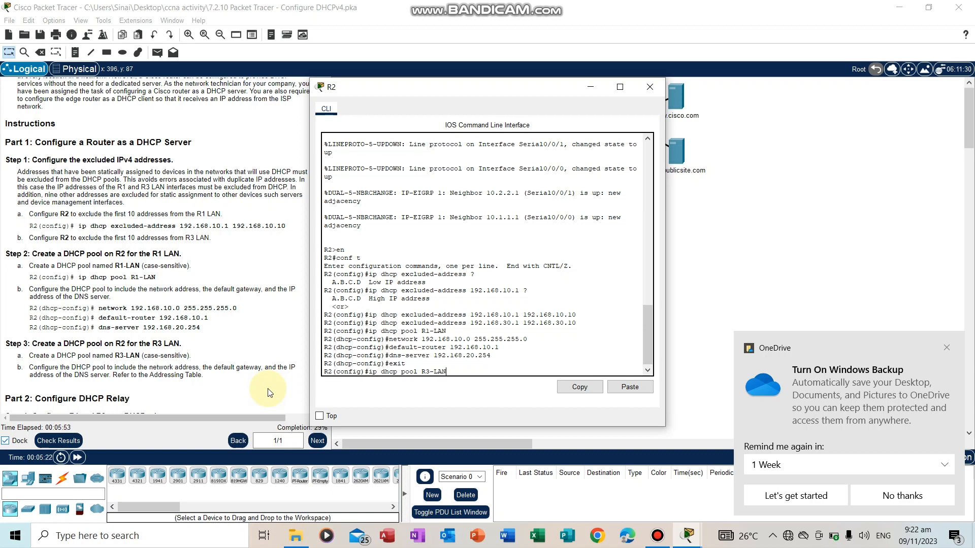
{"action": "key", "text": "Return"}
Assign network 192.168.30.0 with mask 255.255.255.0 to the R3-LAN pool
{"action": "type", "text": "NETW"}
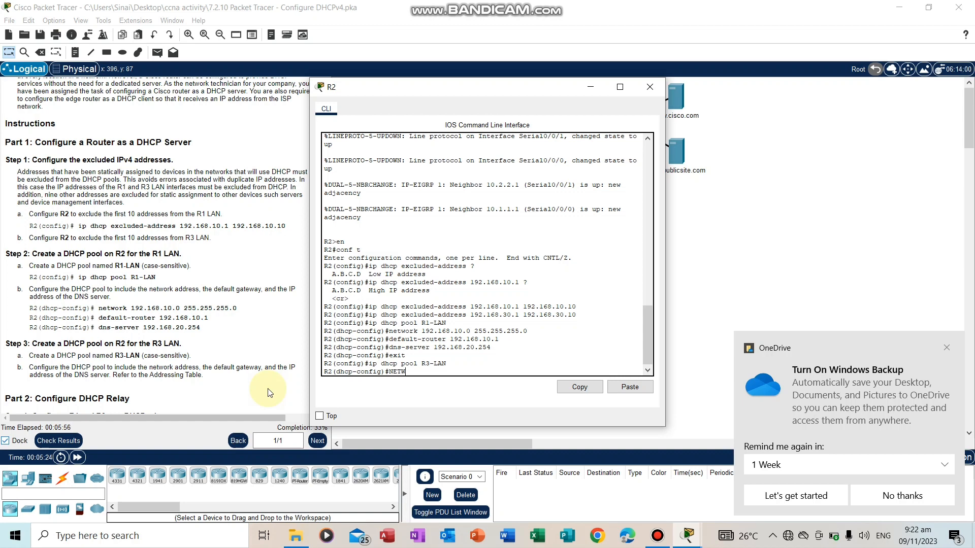
{"action": "key", "text": "BackSpace"}
{"action": "key", "text": "BackSpace"}
{"action": "key", "text": "BackSpace"}
{"action": "type", "text": "network 192.168.30.0 255.255."}
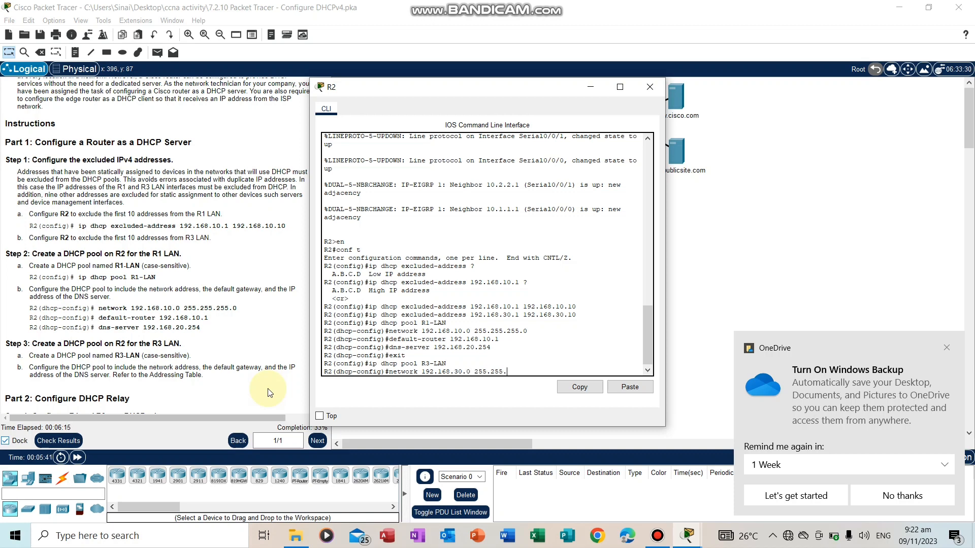
{"action": "type", "text": "255.0"}
{"action": "key", "text": "Return"}
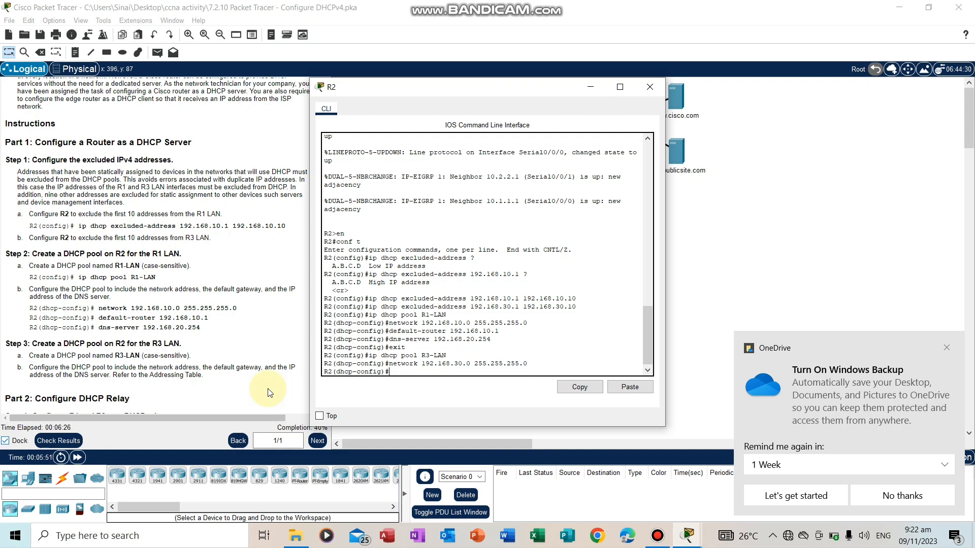
Set the R3-LAN pool's default router to 192.168.30.1
{"action": "type", "text": "default-router 192.168.30.1"}
{"action": "key", "text": "Return"}
Set the R3-LAN pool's DNS server to 192.168.20.254 and close the R2 window
{"action": "type", "text": "dns-s"}
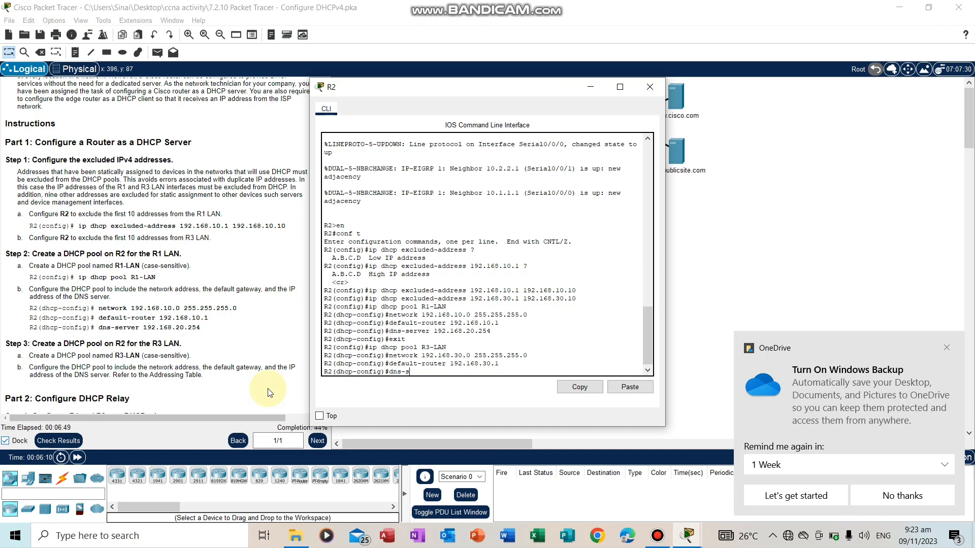
{"action": "type", "text": "erver 192.168.20.254"}
{"action": "key", "text": "Return"}
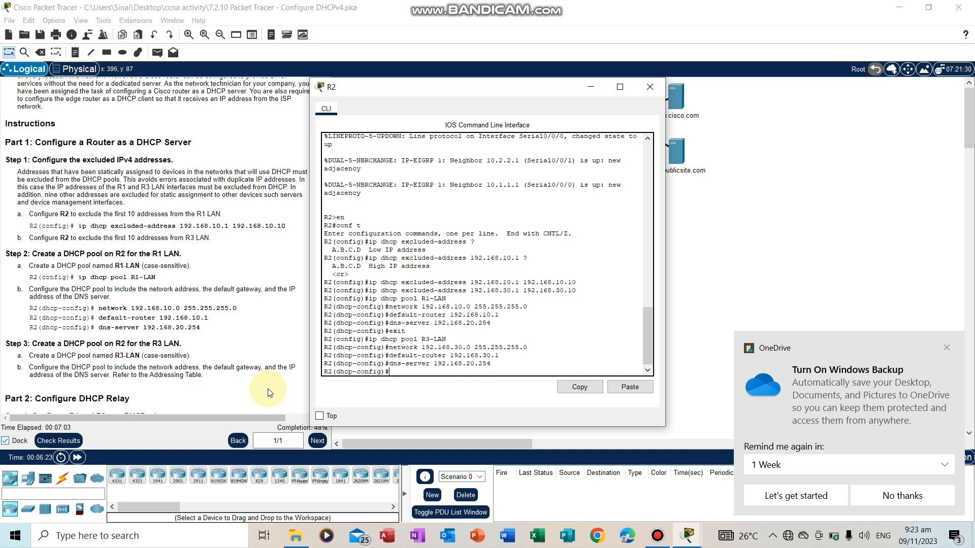
{"action": "left_click", "coordinate": [649, 89]}
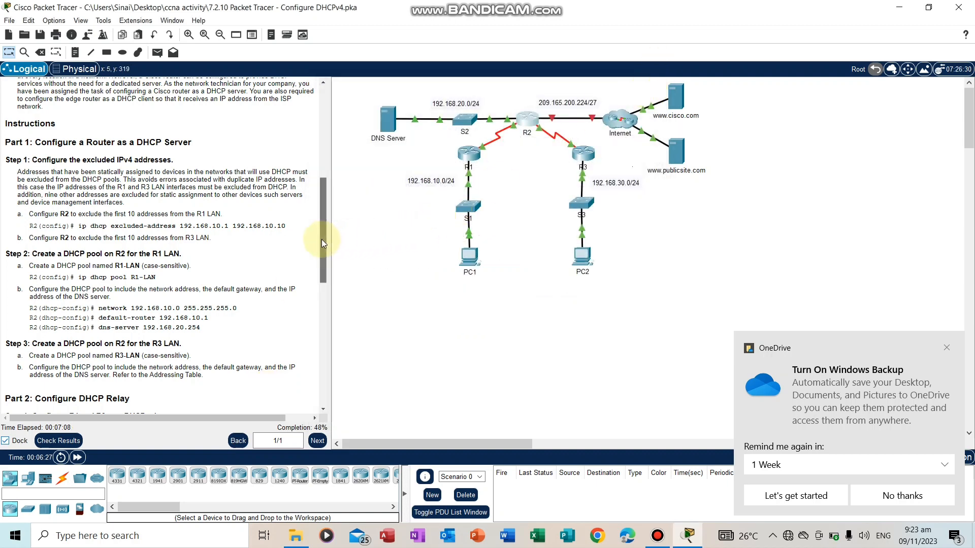
Read the Part 2 DHCP relay instructions and enter global configuration mode on router R1
{"action": "left_click_drag", "start_coordinate": [322, 242], "coordinate": [323, 323]}
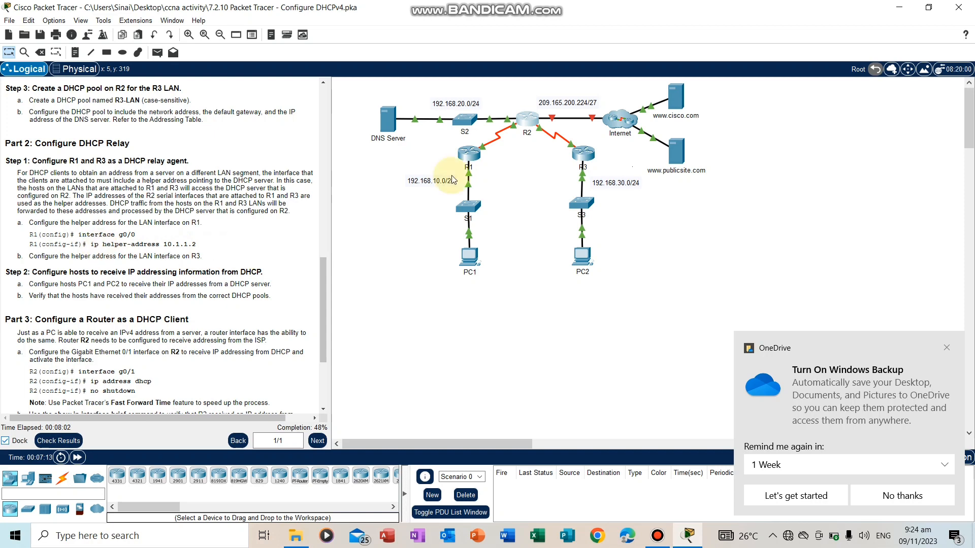
{"action": "left_click", "coordinate": [471, 159]}
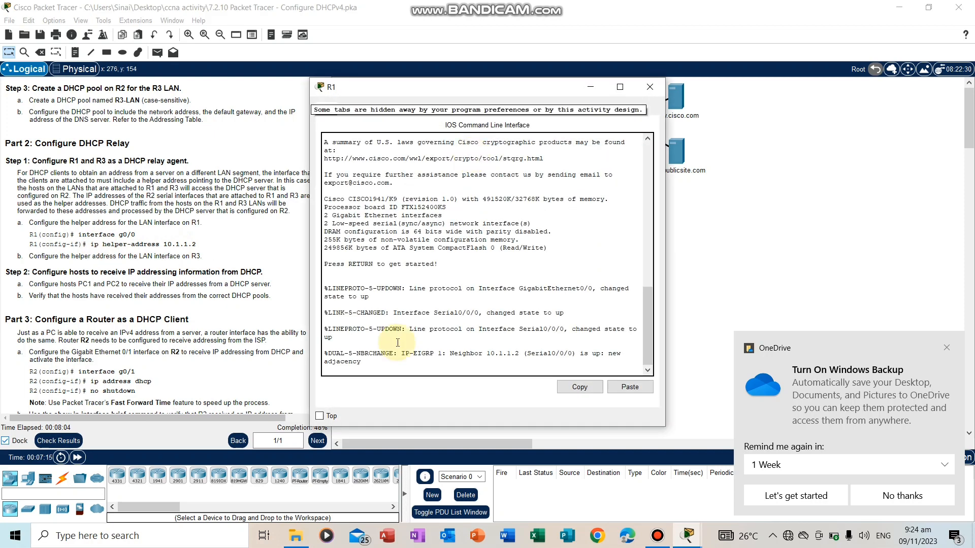
{"action": "key", "text": "Return"}
{"action": "type", "text": "en"}
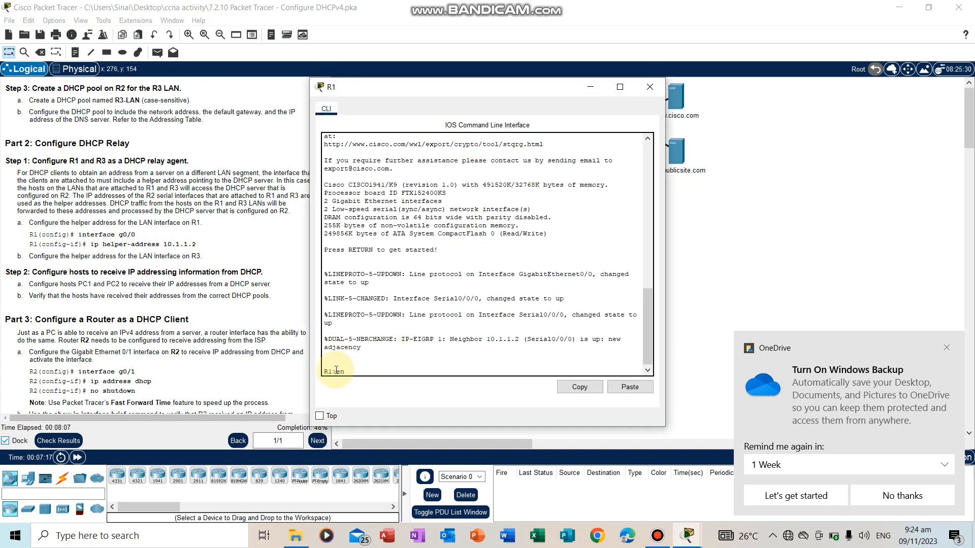
{"action": "key", "text": "Return"}
{"action": "type", "text": "conf t"}
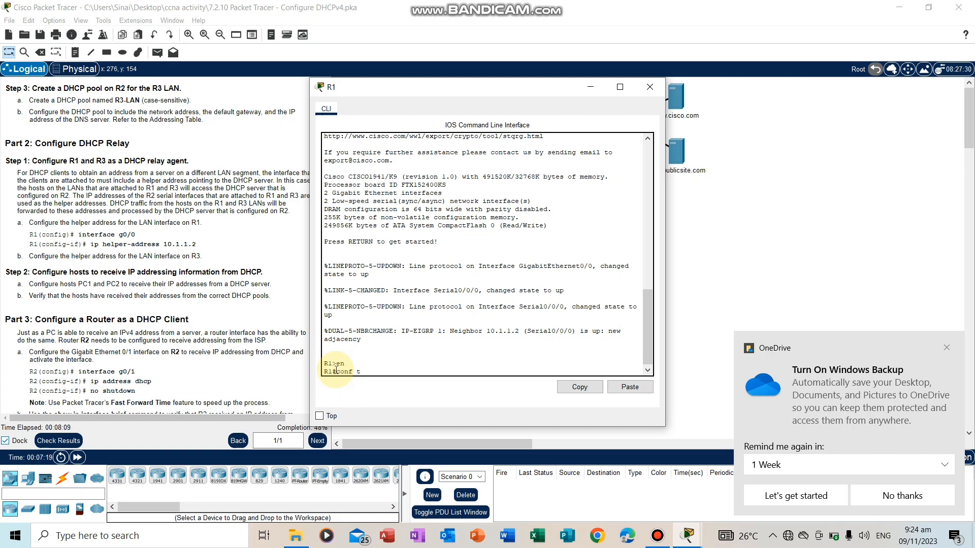
{"action": "key", "text": "Return"}
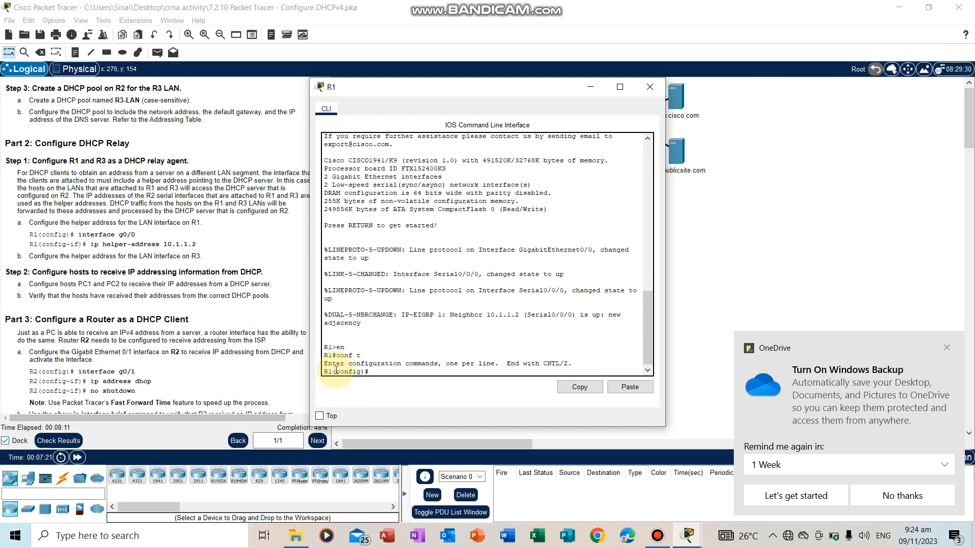
Set the helper address 10.1.1.2 on R1's g0/0 LAN interface and close the R1 window
{"action": "type", "text": "interface g0/0"}
{"action": "key", "text": "Return"}
{"action": "type", "text": "ip he"}
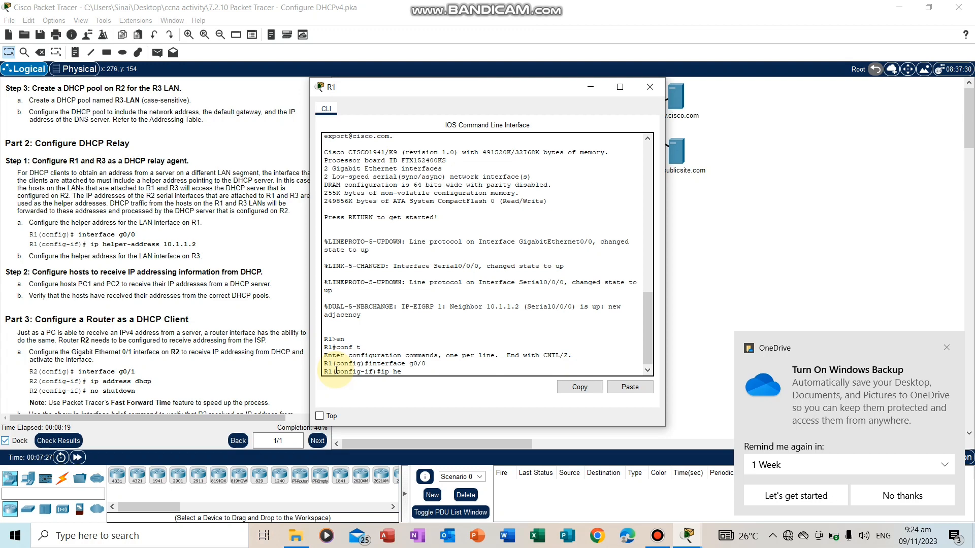
{"action": "type", "text": "lper-address 10.1.1.2"}
{"action": "key", "text": "Return"}
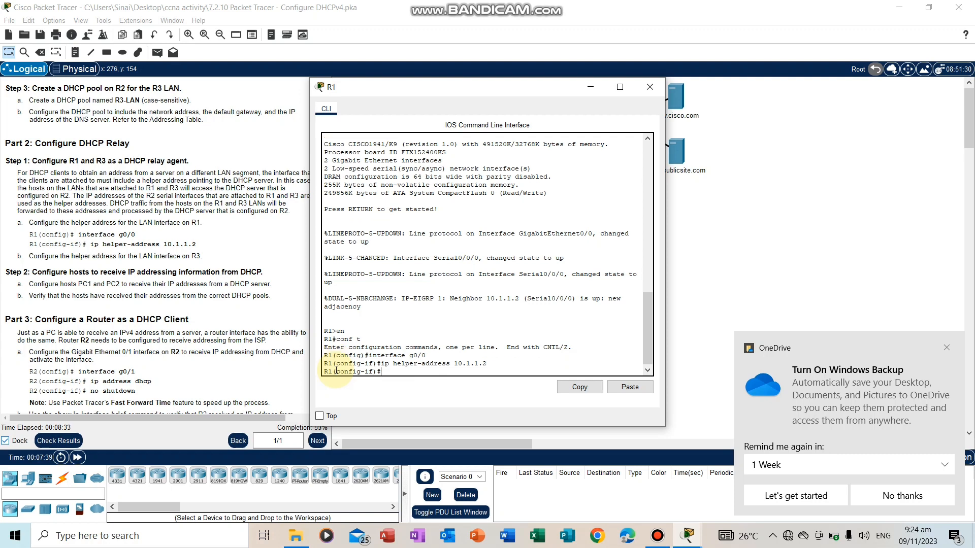
{"action": "left_click", "coordinate": [656, 90]}
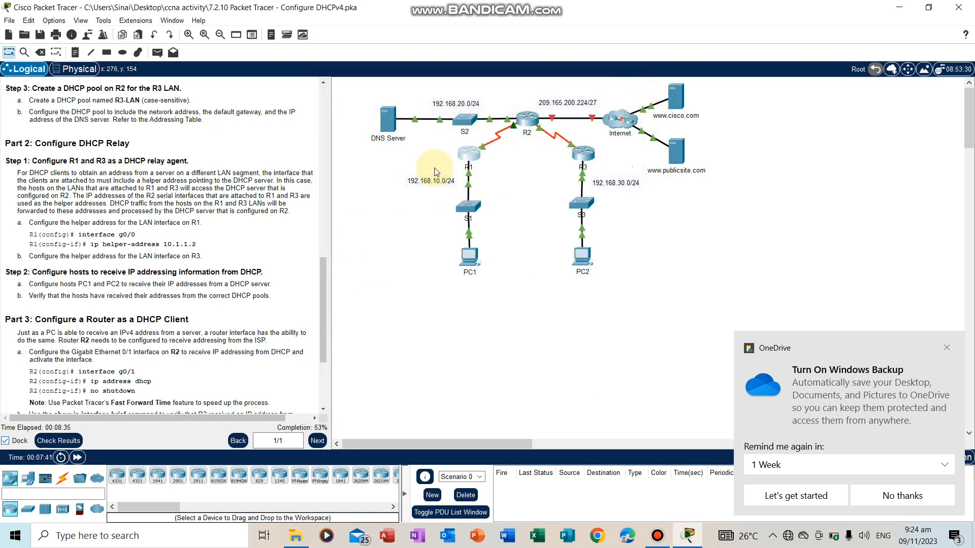
Open router R3's command line and enter global configuration mode
{"action": "left_click", "coordinate": [578, 156]}
{"action": "left_click", "coordinate": [362, 373]}
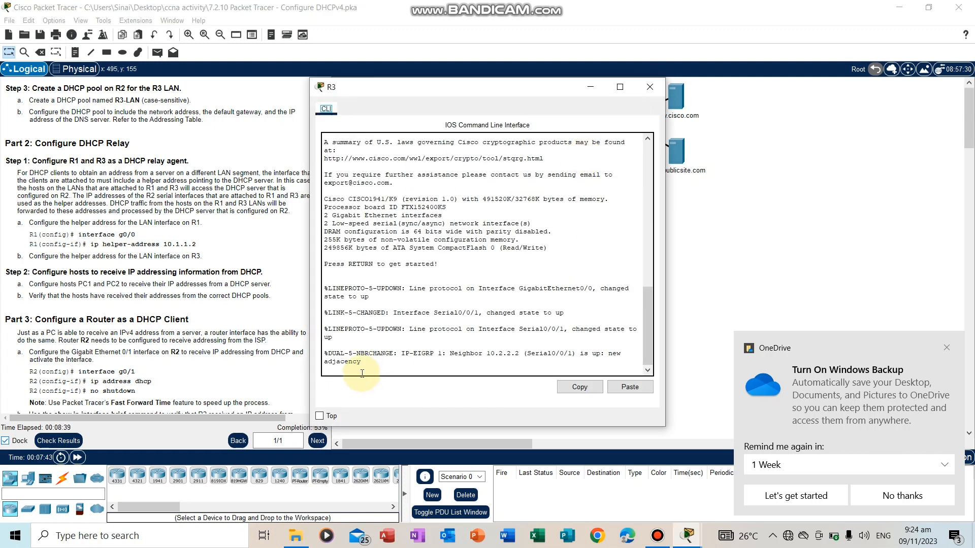
{"action": "key", "text": "Return"}
{"action": "type", "text": "en"}
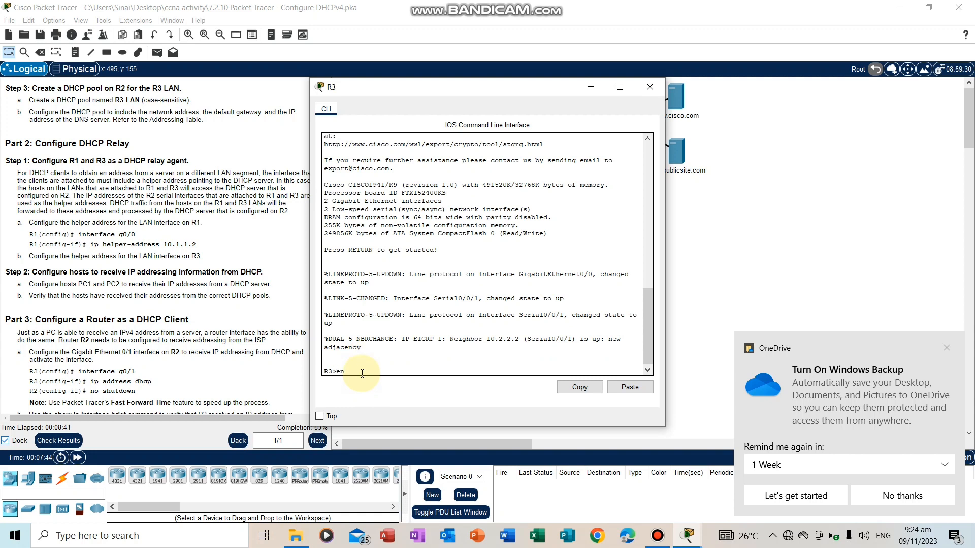
{"action": "key", "text": "Return"}
{"action": "type", "text": "conf"}
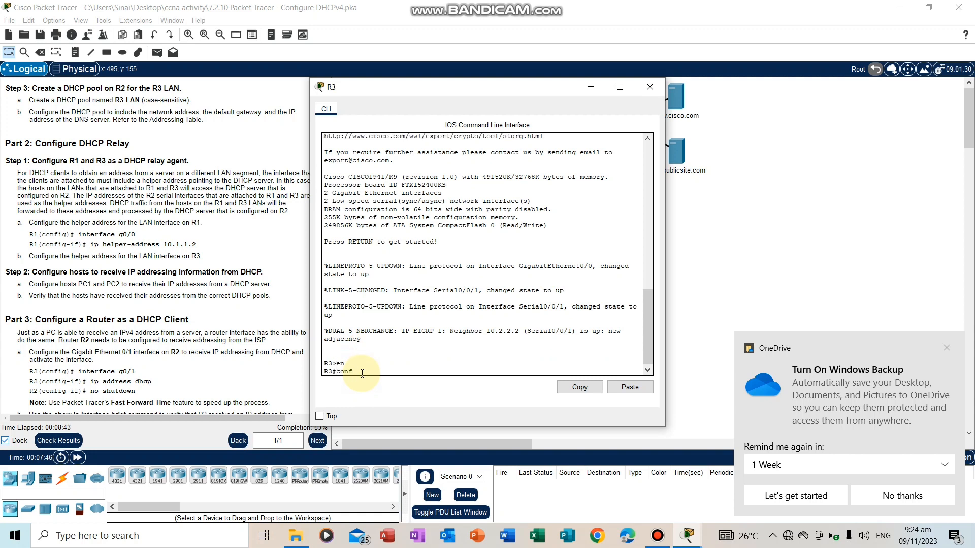
{"action": "type", "text": " t"}
{"action": "key", "text": "Return"}
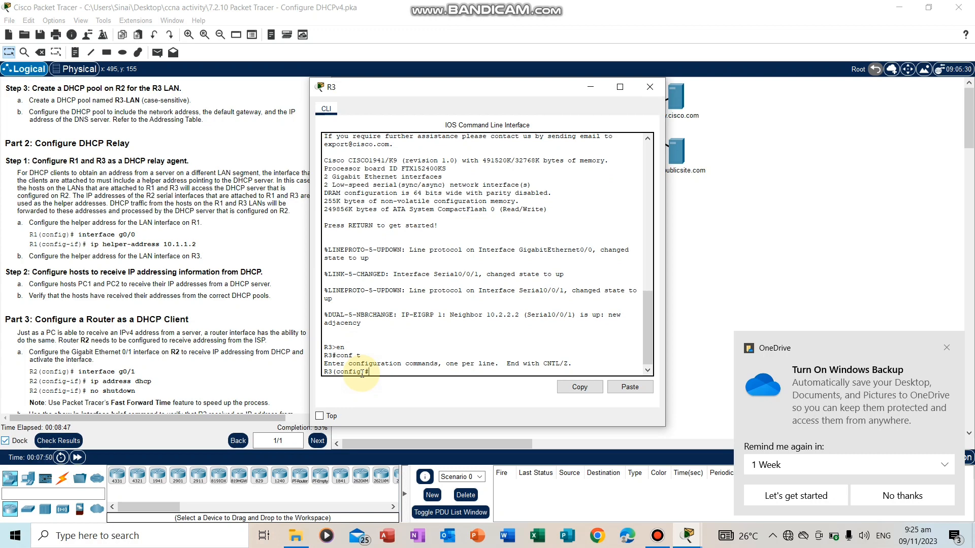
Set the helper address 10.2.2.2 on R3's g0/0 LAN interface and close the R3 window
{"action": "type", "text": "interface g0/0"}
{"action": "key", "text": "Return"}
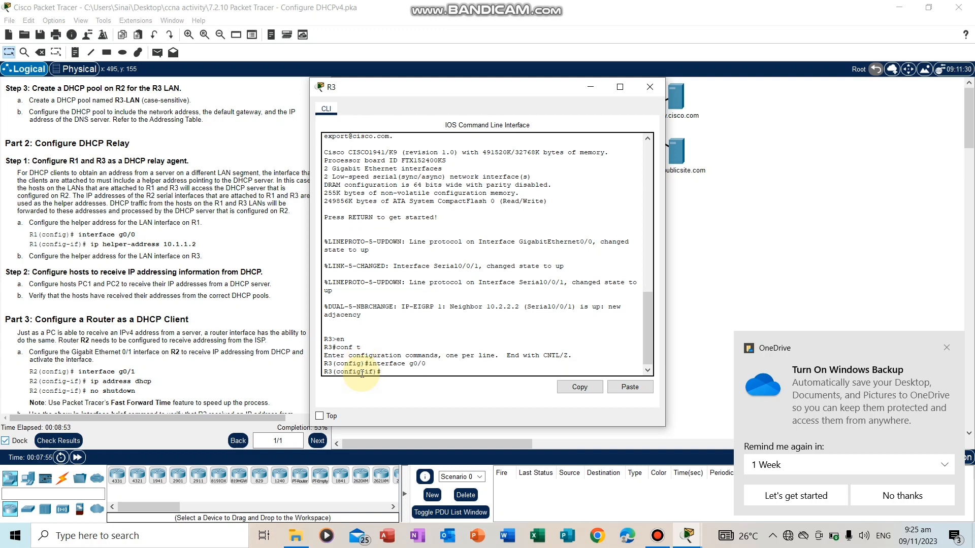
{"action": "type", "text": "ip hel"}
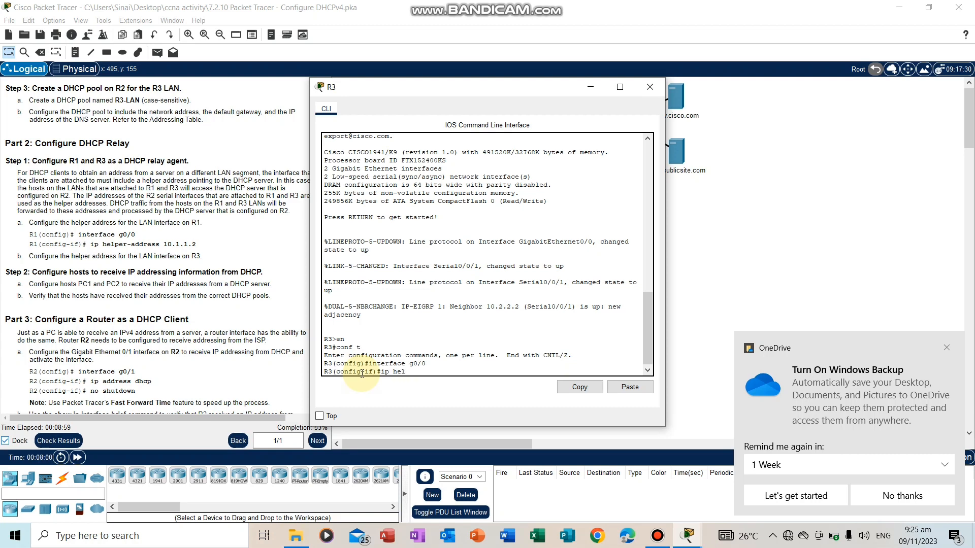
{"action": "type", "text": "per-addres"}
{"action": "type", "text": "s 10.2.2.2"}
{"action": "key", "text": "Return"}
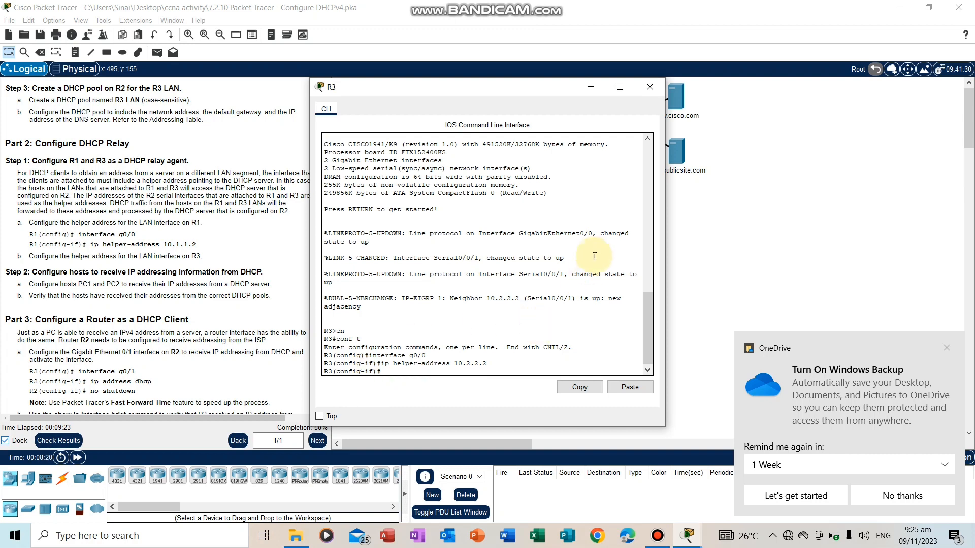
{"action": "left_click", "coordinate": [651, 87]}
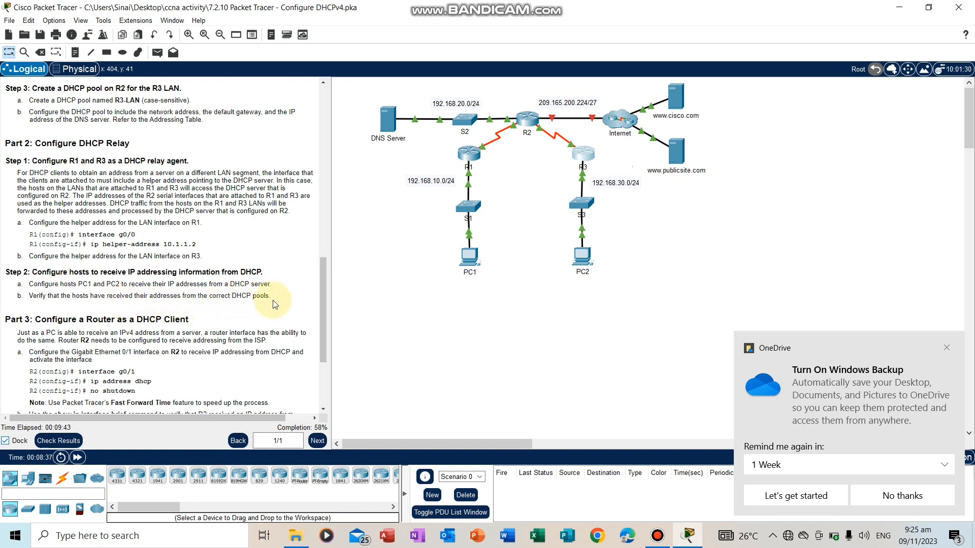
Switch PC1's IPv4 configuration to DHCP, dismissing the OneDrive notification, and close the PC1 window
{"action": "left_click", "coordinate": [469, 256]}
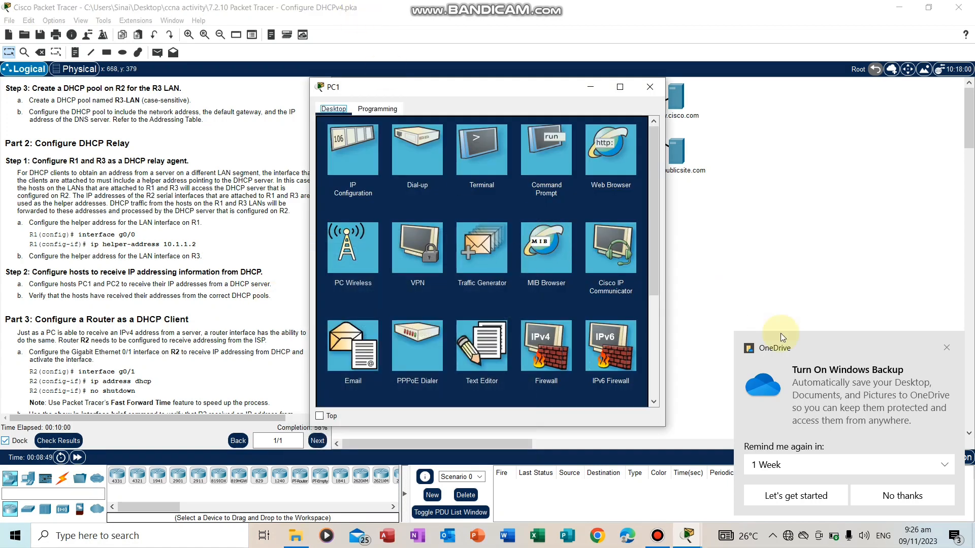
{"action": "left_click", "coordinate": [948, 347]}
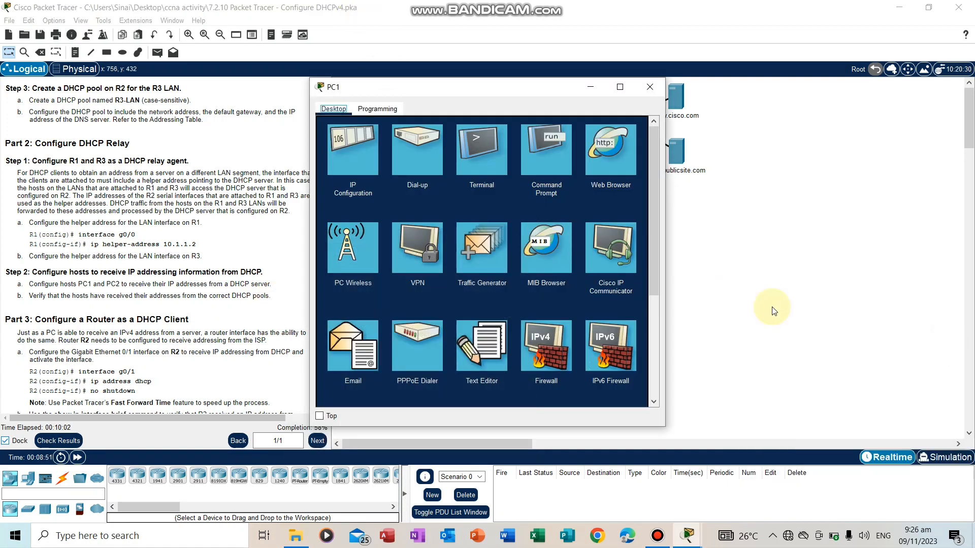
{"action": "left_click", "coordinate": [340, 162]}
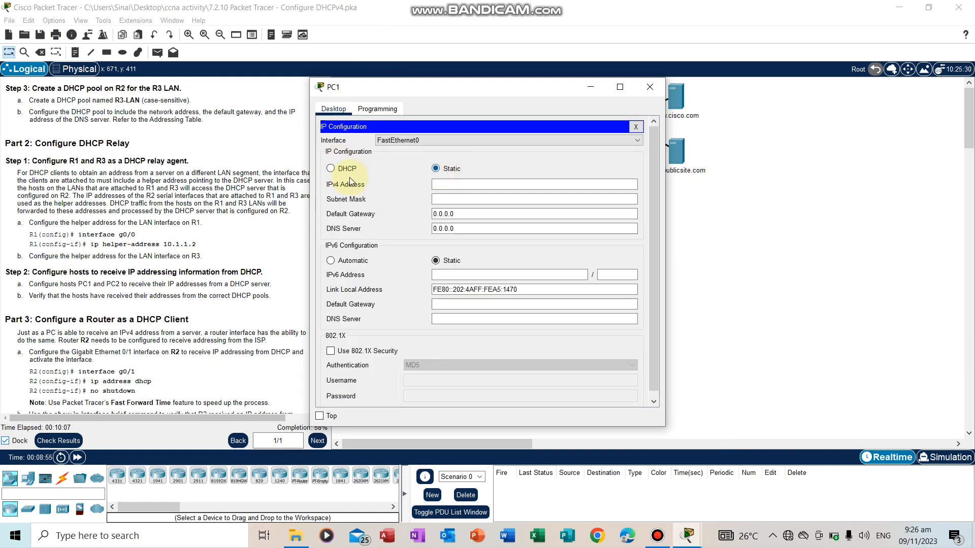
{"action": "left_click", "coordinate": [331, 170]}
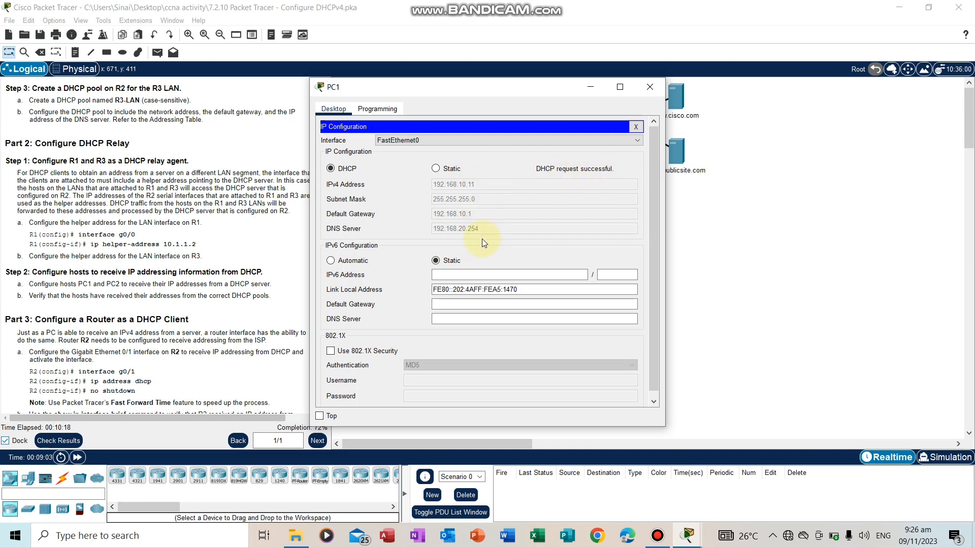
{"action": "left_click", "coordinate": [649, 87]}
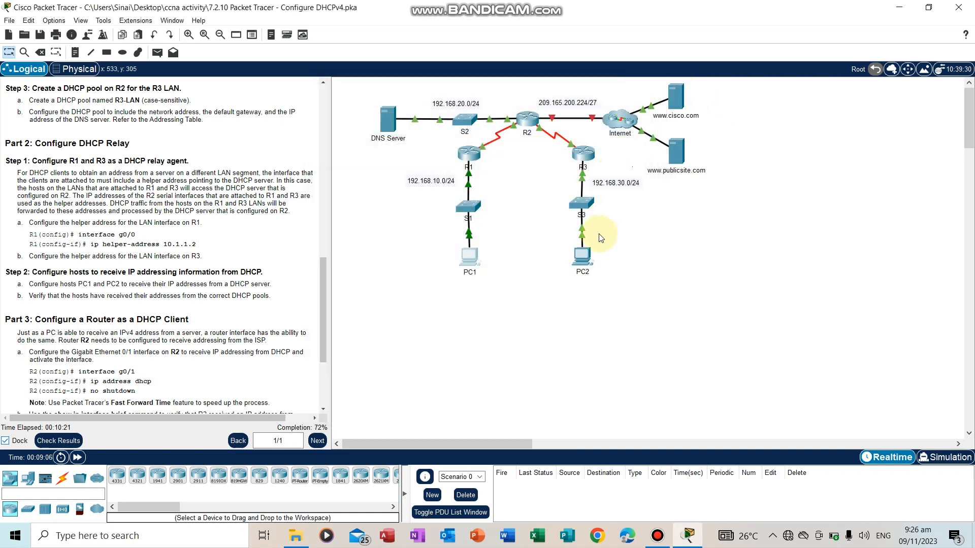
Switch PC2's IPv4 configuration to DHCP and close the PC2 window
{"action": "left_click", "coordinate": [586, 257]}
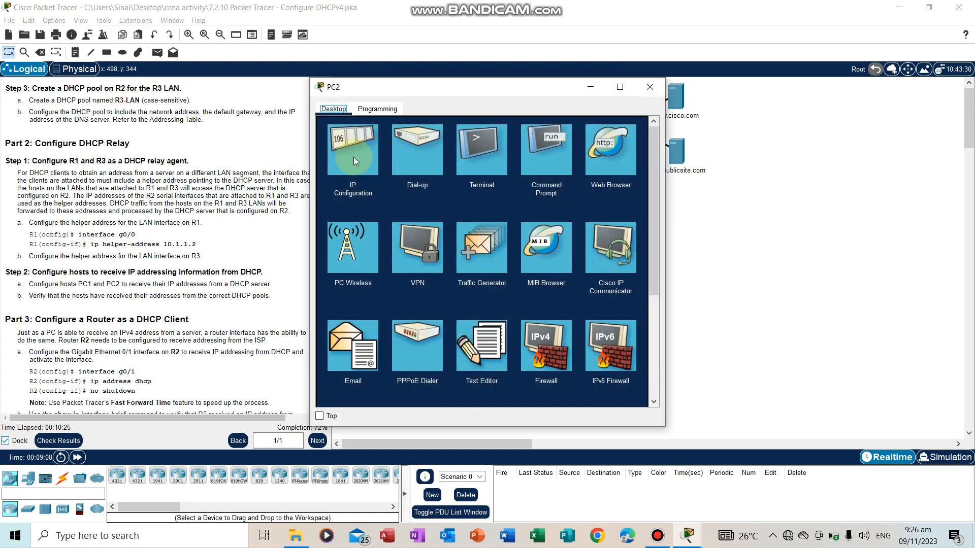
{"action": "left_click", "coordinate": [355, 161]}
{"action": "left_click", "coordinate": [456, 172]}
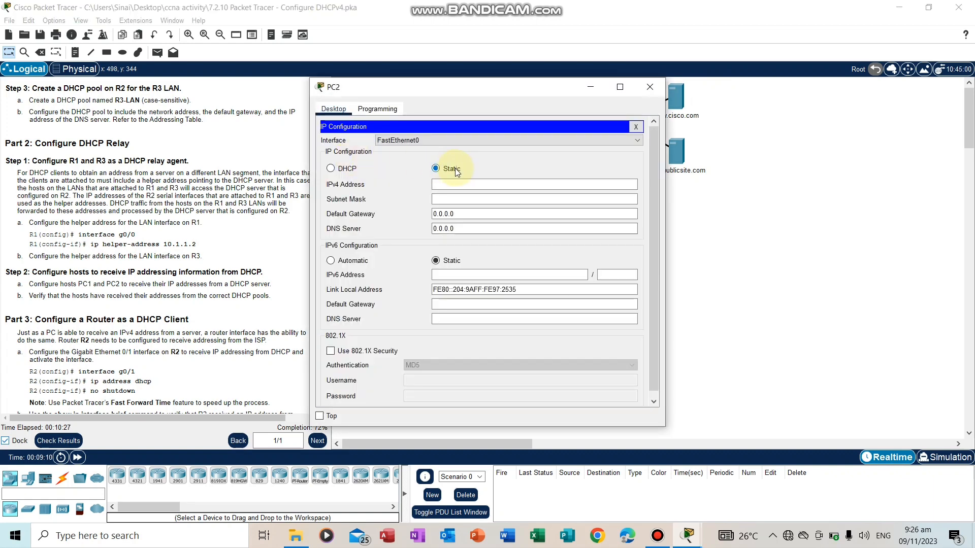
{"action": "left_click", "coordinate": [331, 169]}
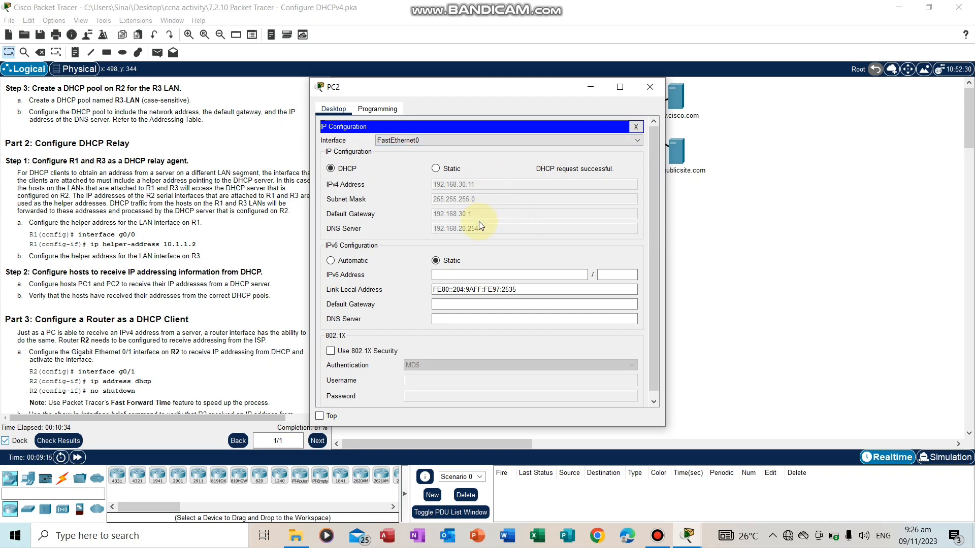
{"action": "left_click", "coordinate": [649, 89]}
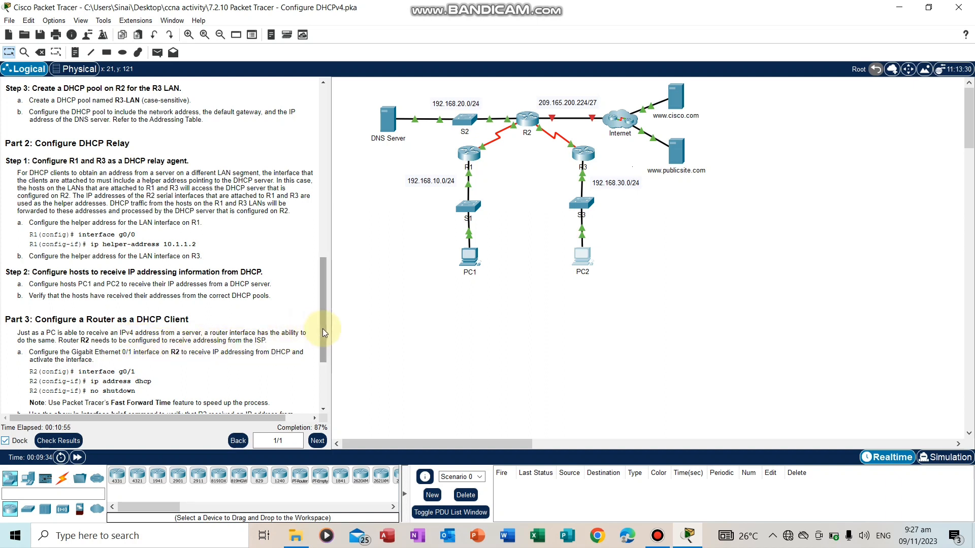
Read the Part 3 DHCP client instructions, leave R2's DHCP pool configuration and enter global configuration mode on R2
{"action": "left_click_drag", "start_coordinate": [323, 332], "coordinate": [326, 375]}
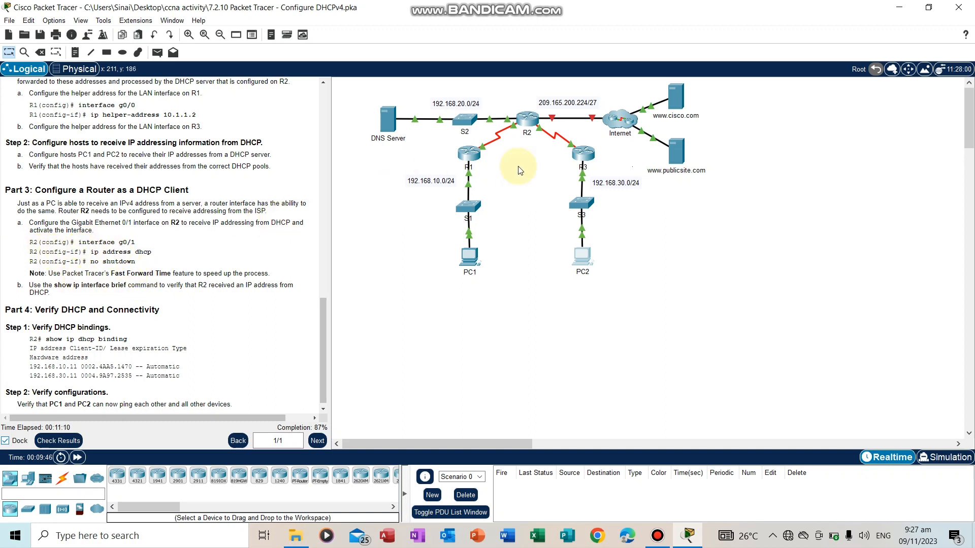
{"action": "left_click", "coordinate": [528, 120]}
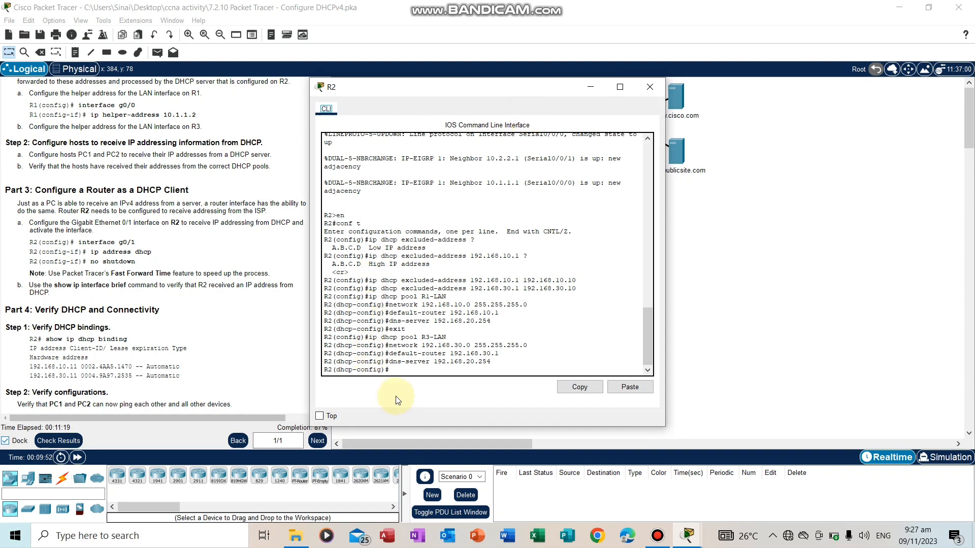
{"action": "left_click", "coordinate": [395, 368]}
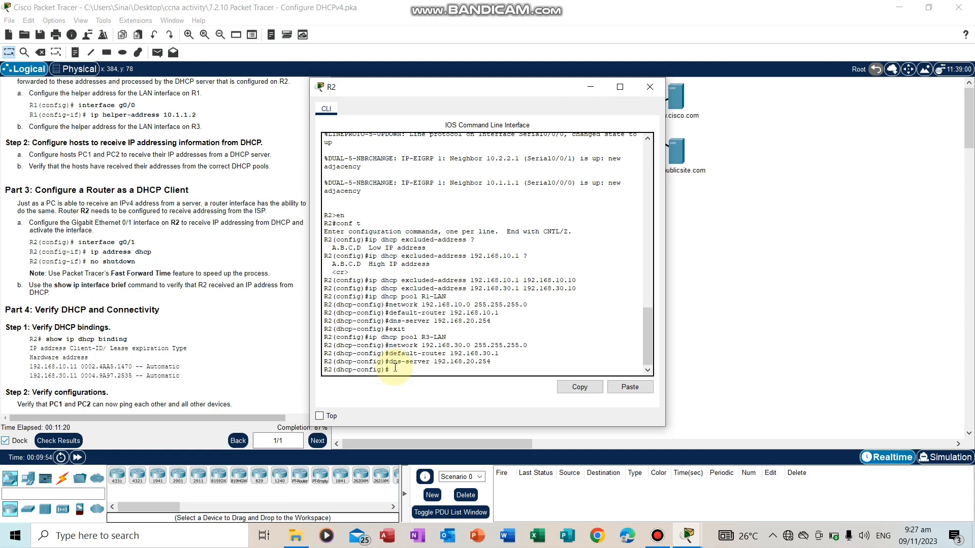
{"action": "key", "text": "ctrl+z"}
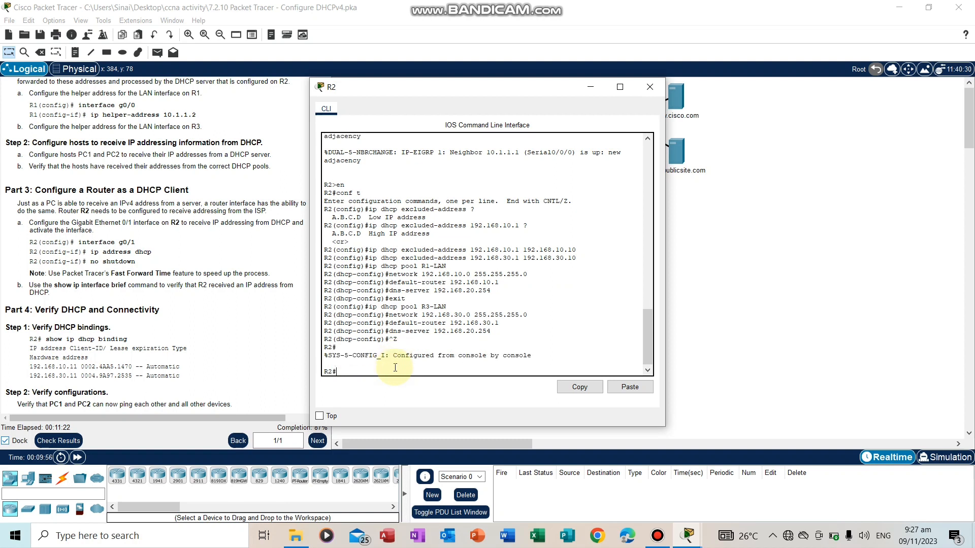
{"action": "type", "text": "conf t"}
{"action": "key", "text": "Return"}
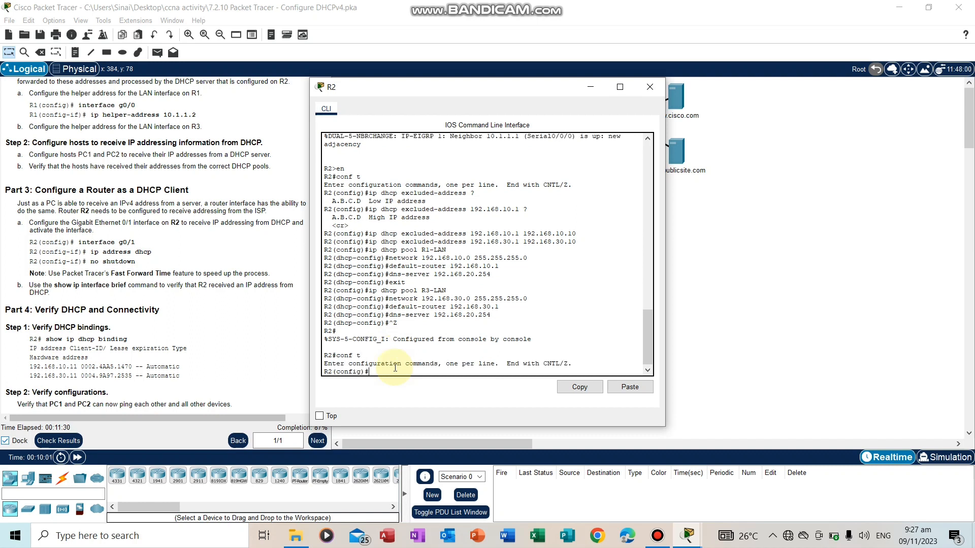
Configure R2's g0/1 interface to obtain its IP address through DHCP
{"action": "type", "text": "interface g0/1"}
{"action": "key", "text": "Return"}
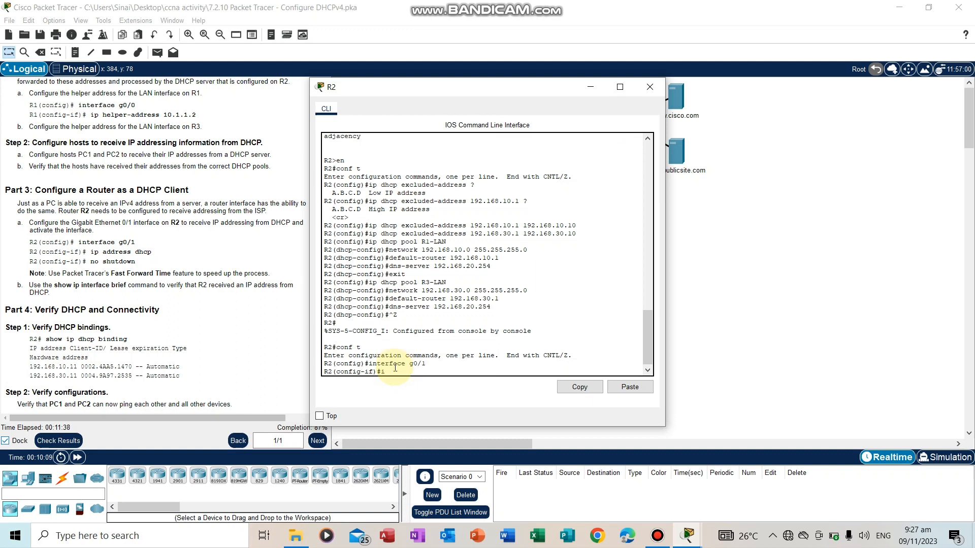
{"action": "type", "text": "ip address"}
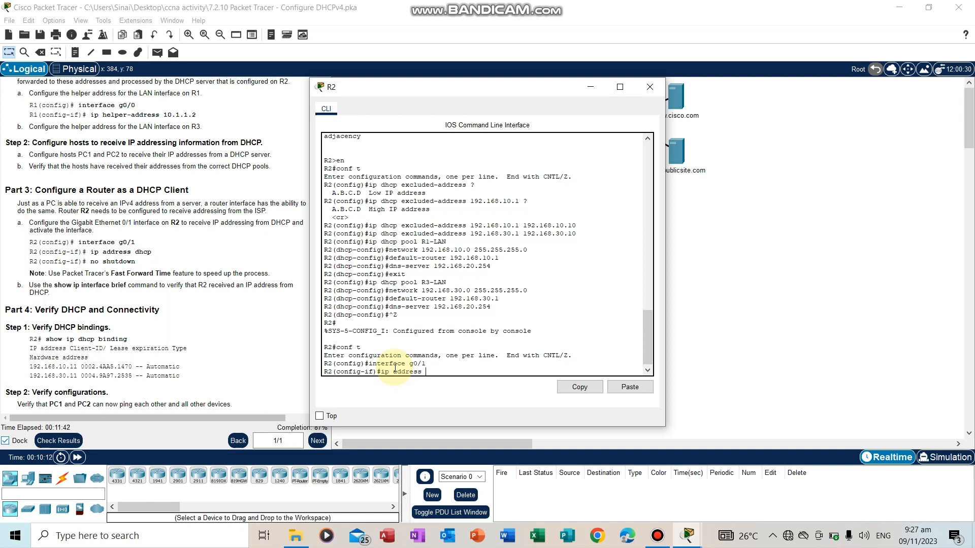
{"action": "type", "text": "dhcp"}
{"action": "key", "text": "Return"}
Activate R2's g0/1 interface with no shutdown, close the R2 window and fast-forward the simulation time
{"action": "type", "text": "no "}
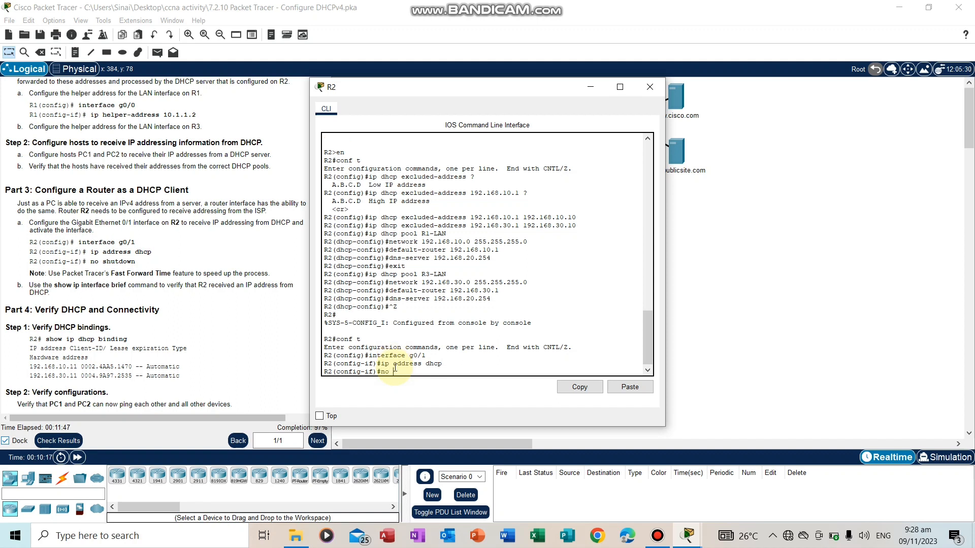
{"action": "type", "text": "shutdown"}
{"action": "key", "text": "Return"}
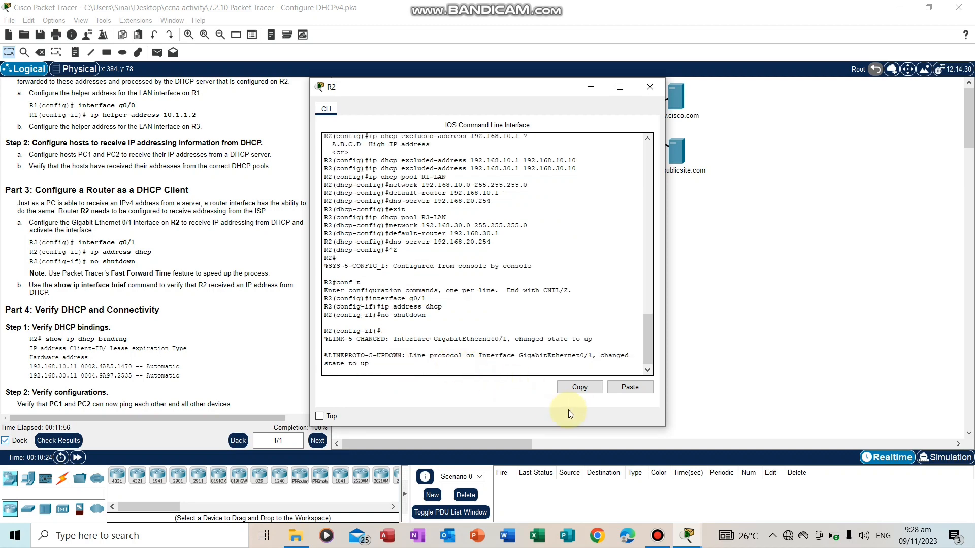
{"action": "left_click", "coordinate": [651, 87]}
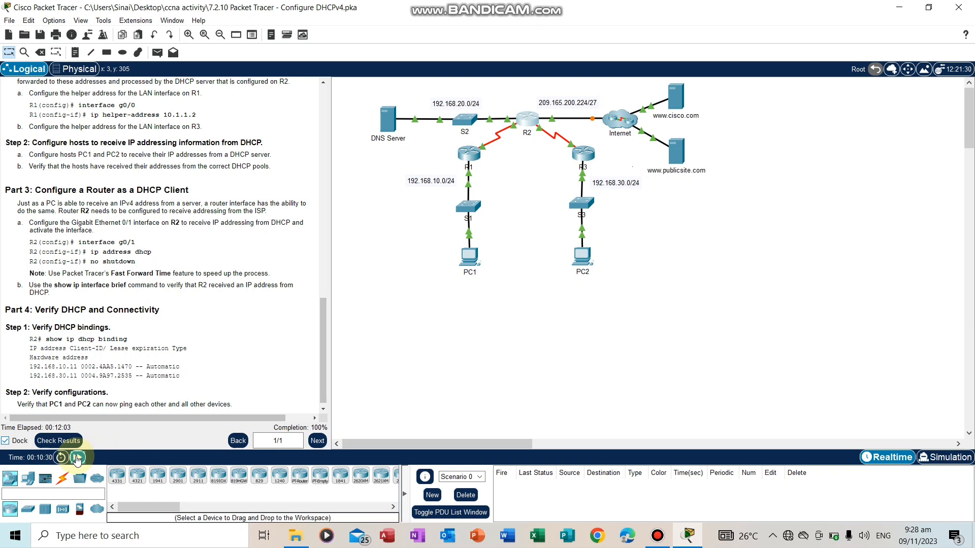
{"action": "left_click", "coordinate": [77, 458]}
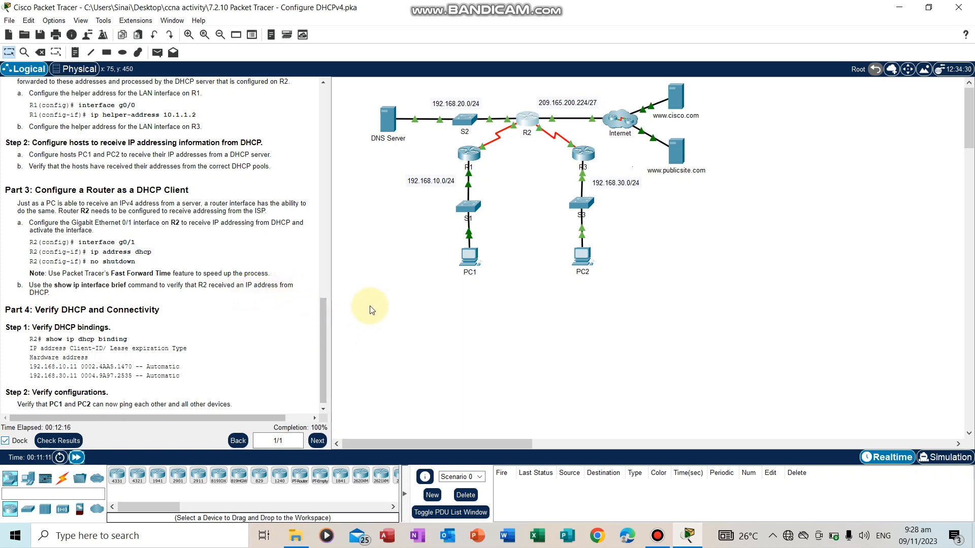
Reopen R2's command line and leave interface configuration for privileged EXEC mode
{"action": "left_click", "coordinate": [529, 127]}
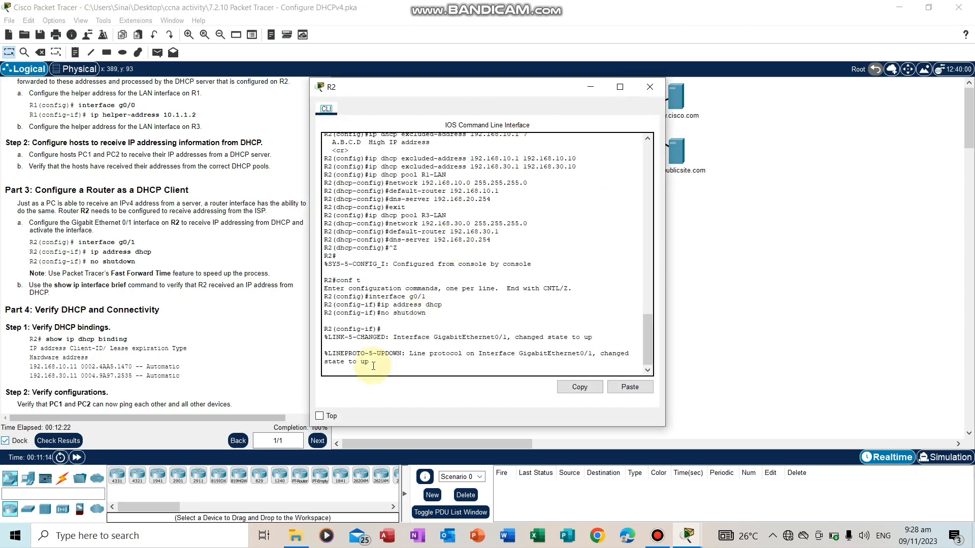
{"action": "left_click", "coordinate": [350, 366]}
{"action": "key", "text": "Return"}
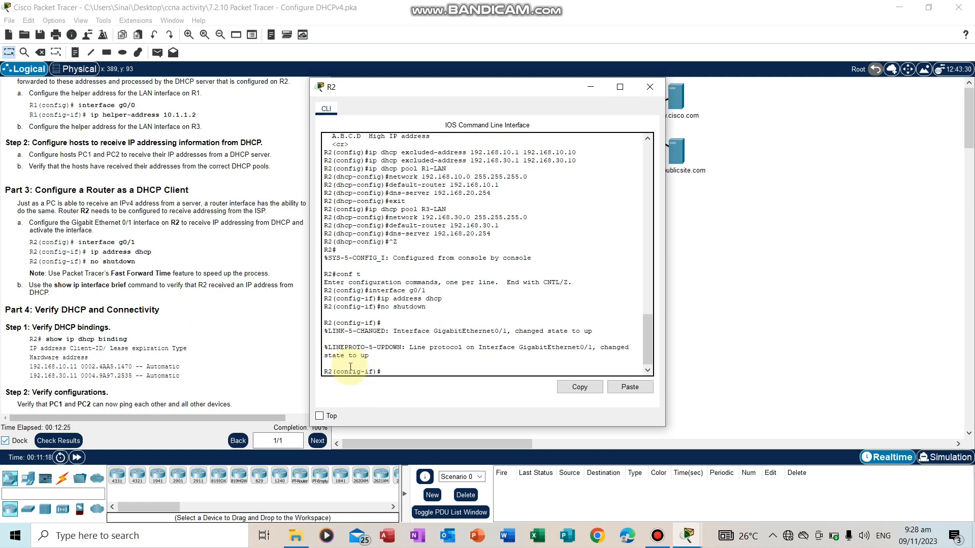
{"action": "key", "text": "ctrl+z"}
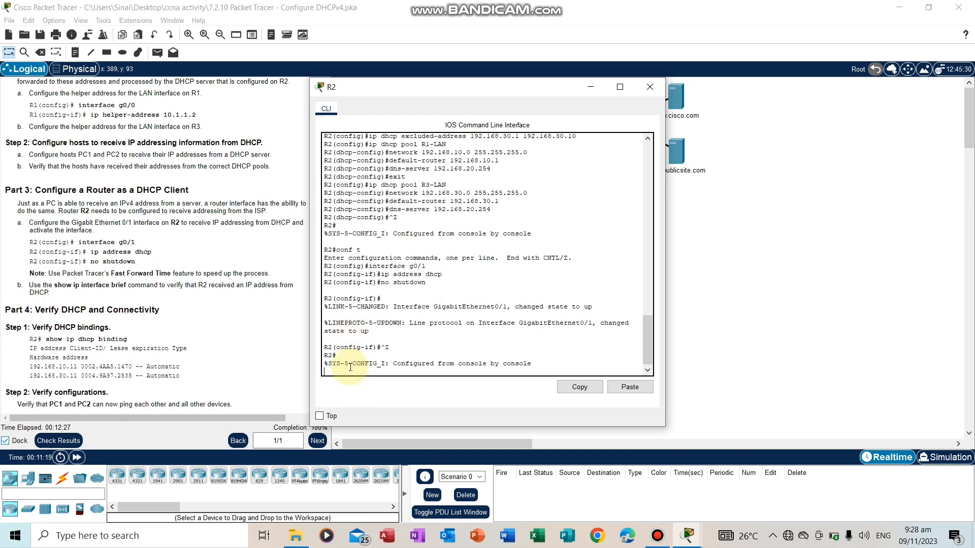
{"action": "key", "text": "Return"}
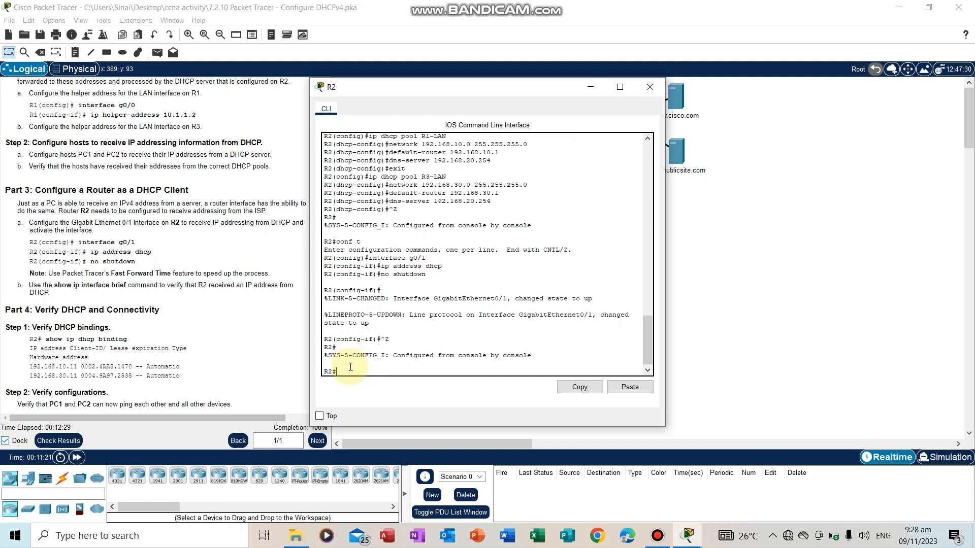
{"action": "type", "text": "s"}
{"action": "type", "text": "how ip"}
{"action": "type", "text": "int"}
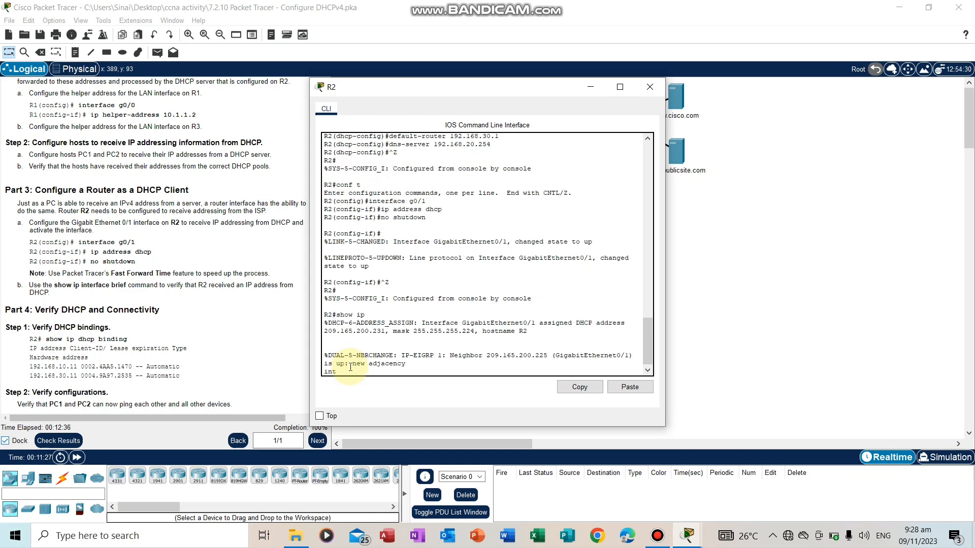
{"action": "key", "text": "BackSpace"}
{"action": "key", "text": "Return"}
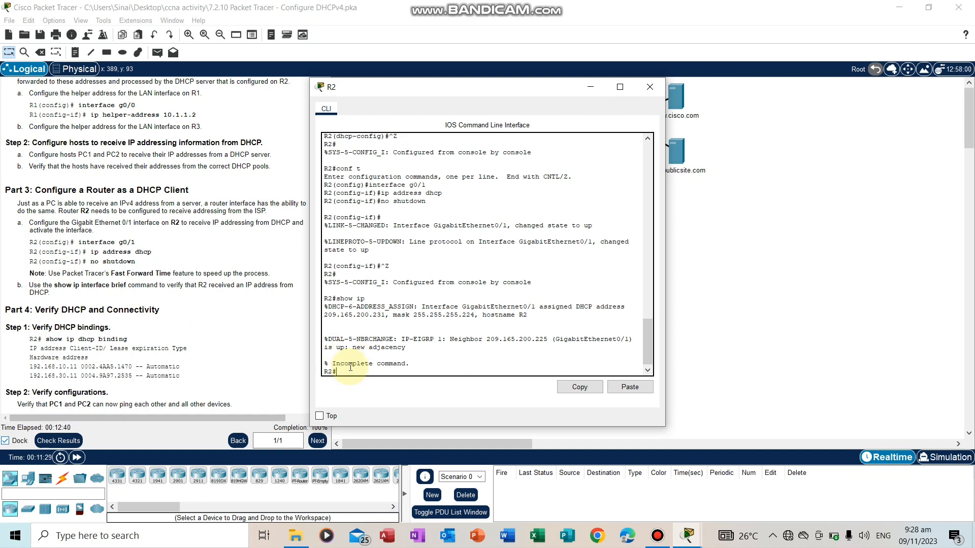
Display R2's interface summary with show ip int brief to check the address g0/1 received through DHCP
{"action": "type", "text": "show ip int brief"}
{"action": "key", "text": "Return"}
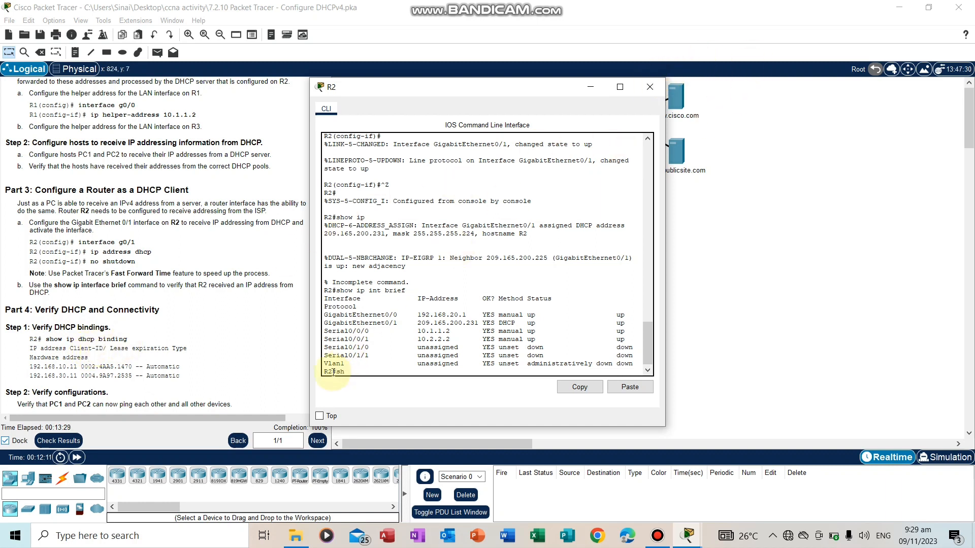
List R2's DHCP leases with show ip dhcp binding and close the R2 window
{"action": "type", "text": "ow ip dhcp binding"}
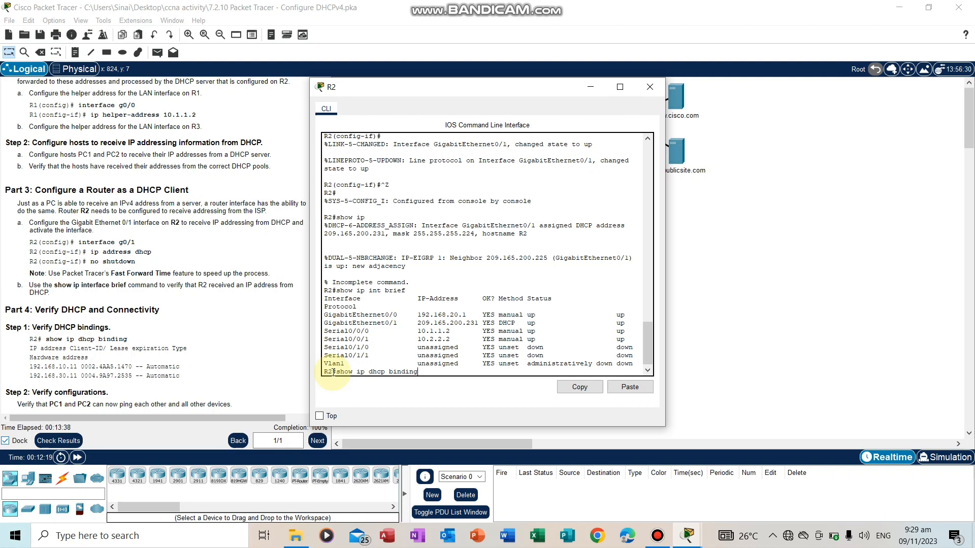
{"action": "key", "text": "Return"}
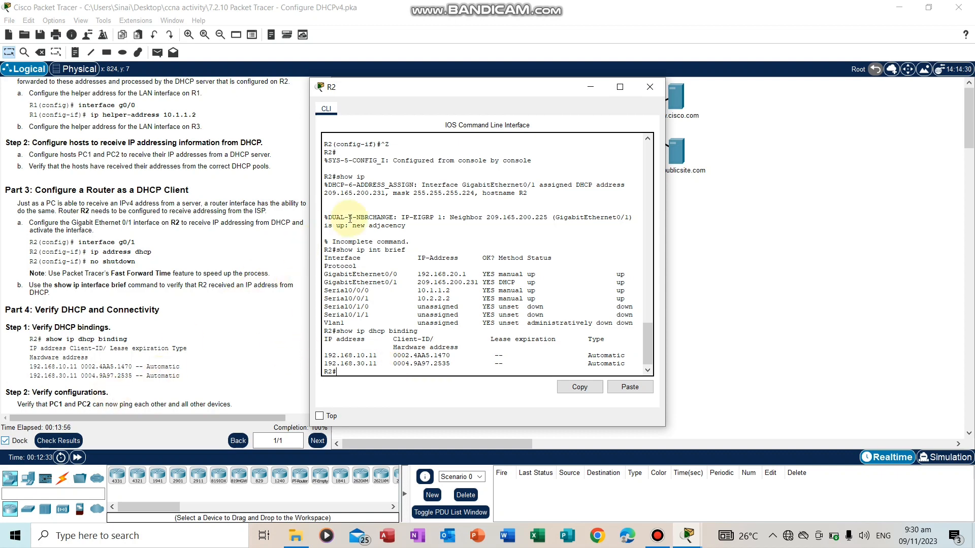
{"action": "left_click", "coordinate": [657, 89]}
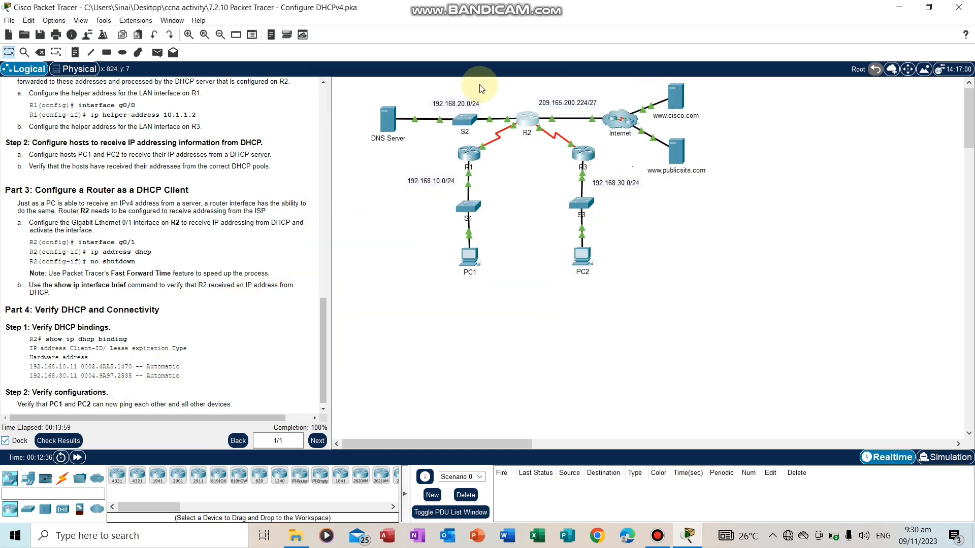
Open PC1's Command Prompt and ping PC2 at 192.168.30.11 to test connectivity
{"action": "left_click_drag", "start_coordinate": [322, 337], "coordinate": [325, 350]}
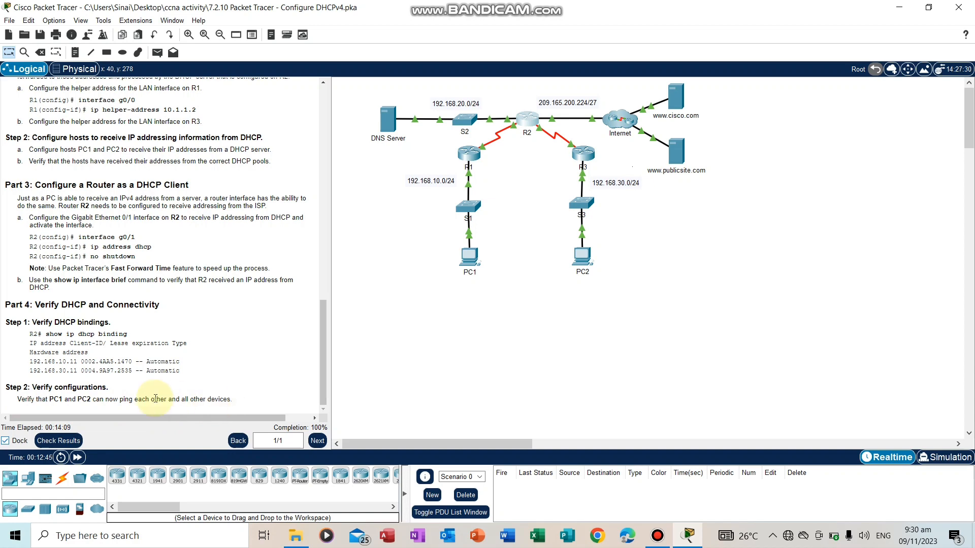
{"action": "left_click", "coordinate": [468, 257]}
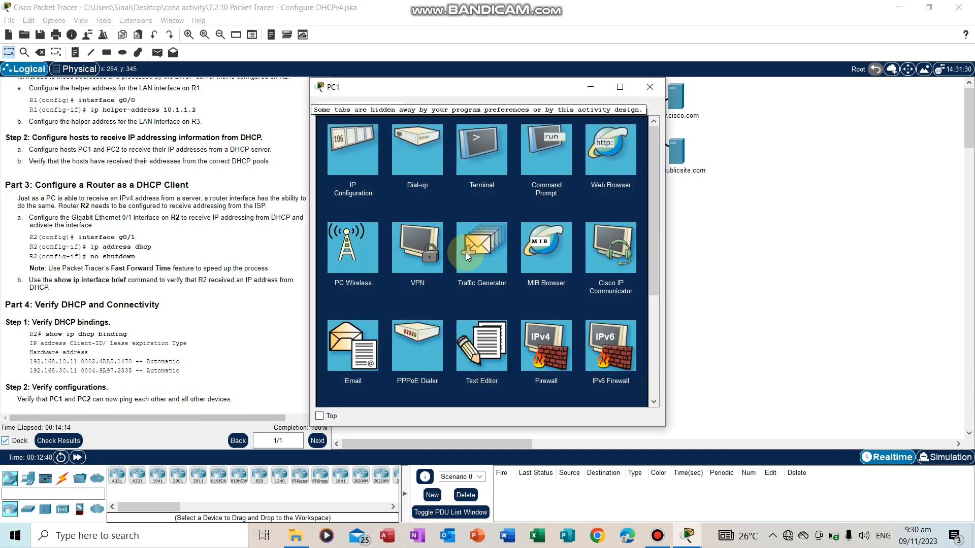
{"action": "left_click", "coordinate": [545, 151]}
{"action": "type", "text": "p"}
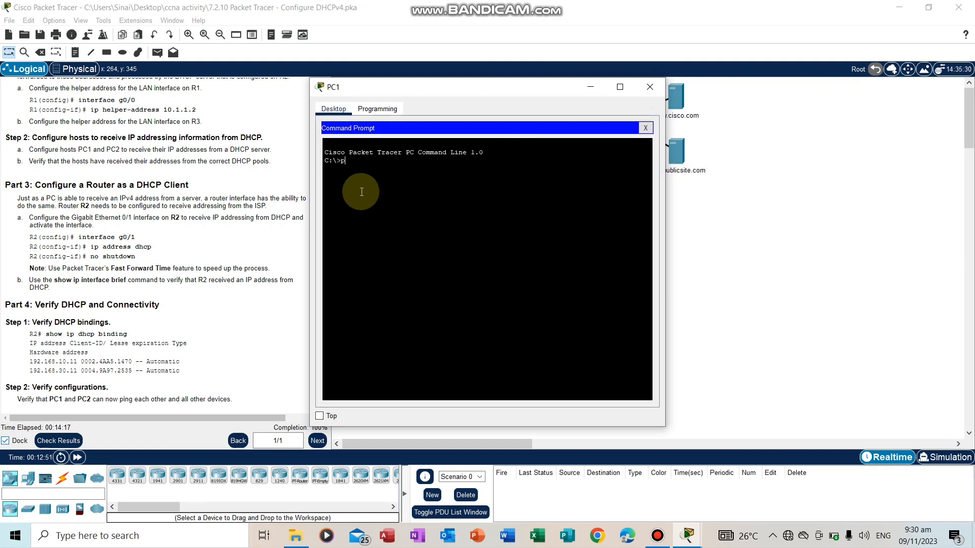
{"action": "type", "text": "ing 192.168.30.11"}
{"action": "key", "text": "Return"}
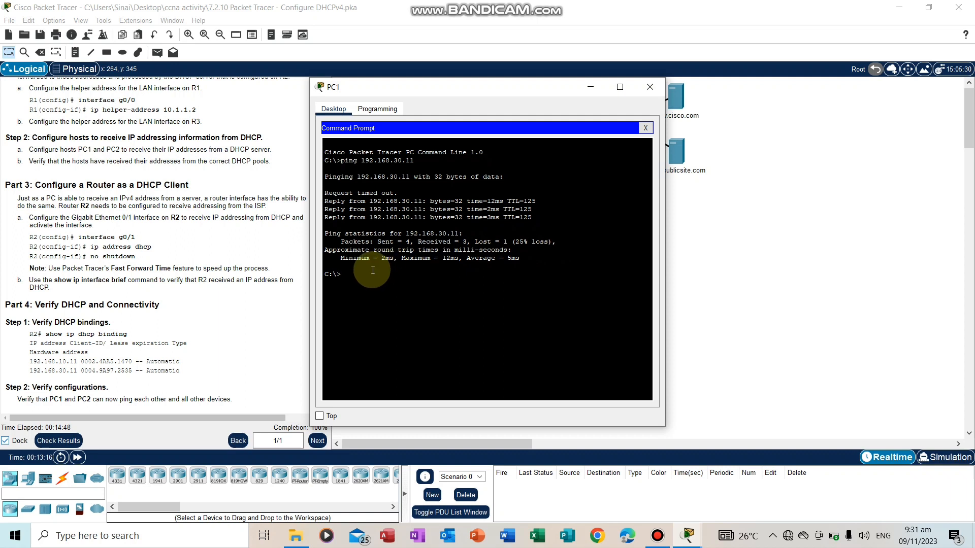
Repeat the ping from PC1 to 192.168.30.11 and close the PC1 window
{"action": "type", "text": "ng 192.168.30."}
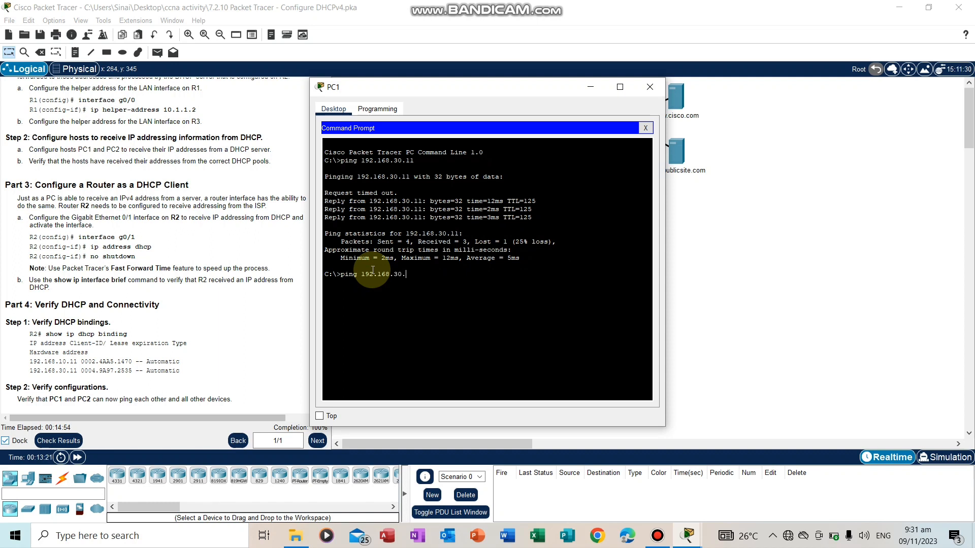
{"action": "type", "text": "11"}
{"action": "key", "text": "Return"}
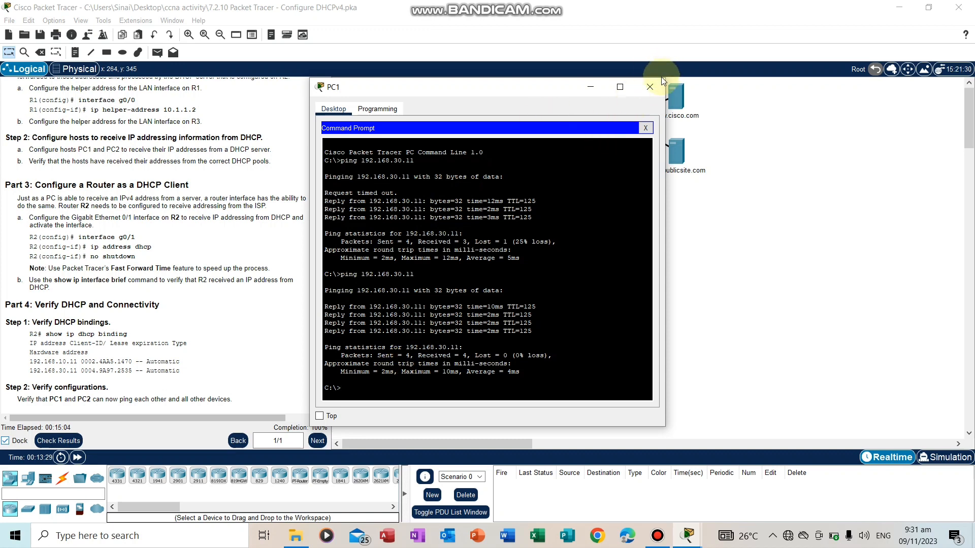
{"action": "left_click", "coordinate": [649, 87]}
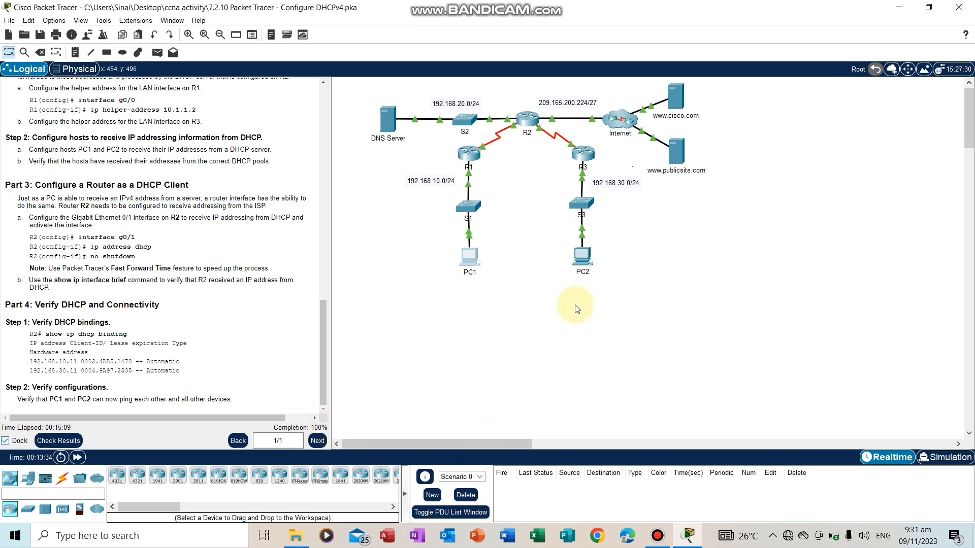
{"action": "left_click", "coordinate": [658, 536]}
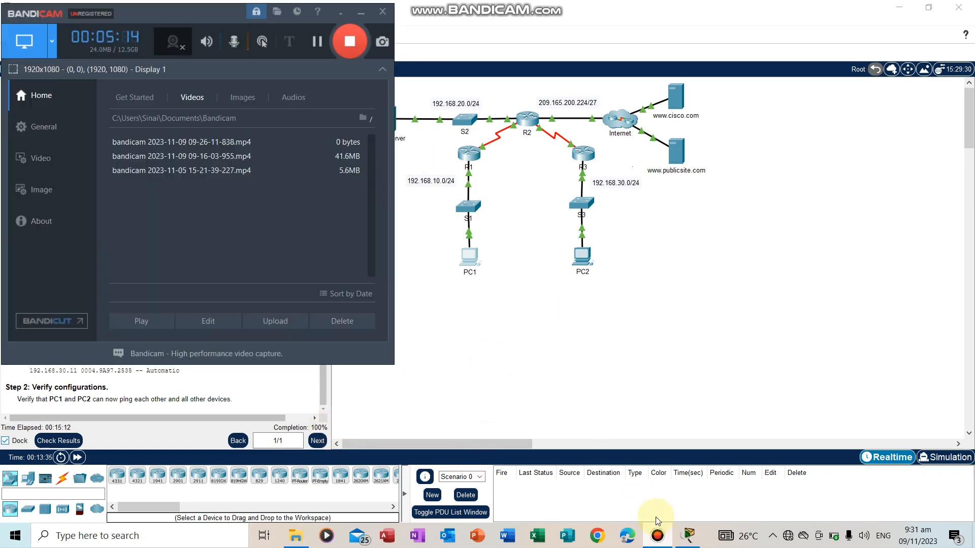
{"action": "left_click", "coordinate": [349, 43]}
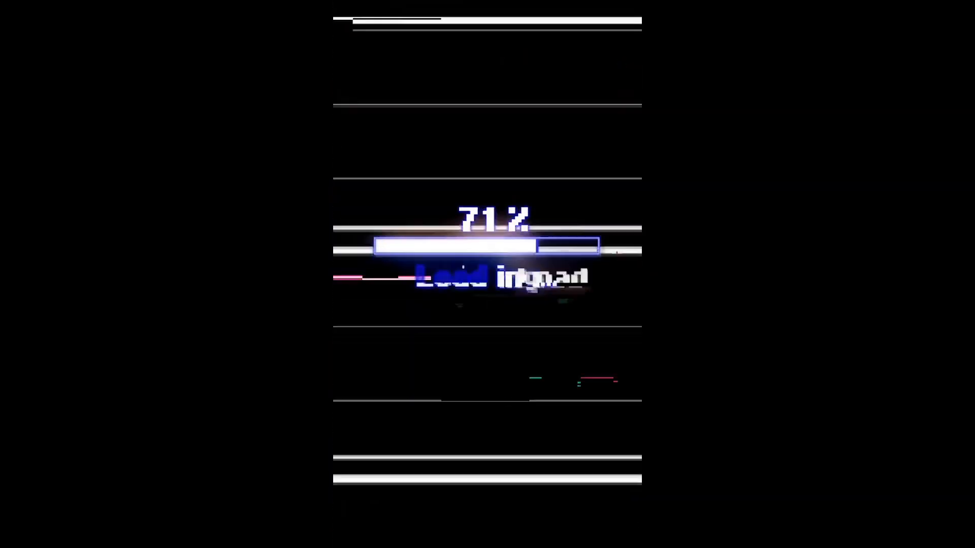